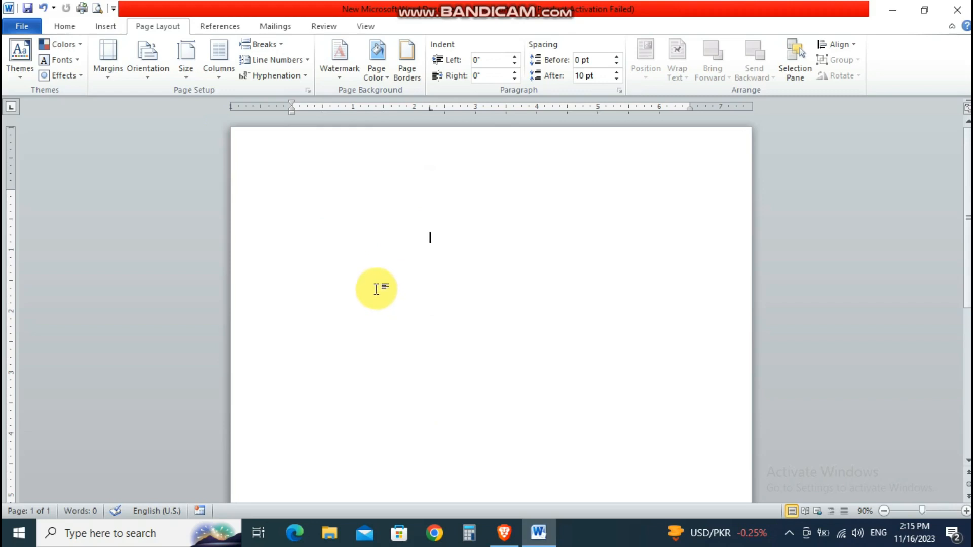
Undo the last edit and insert the five-paragraph story beginning "In the small town of Serenity, where dreams seemed as distant as the stars".
key(ctrl+z)
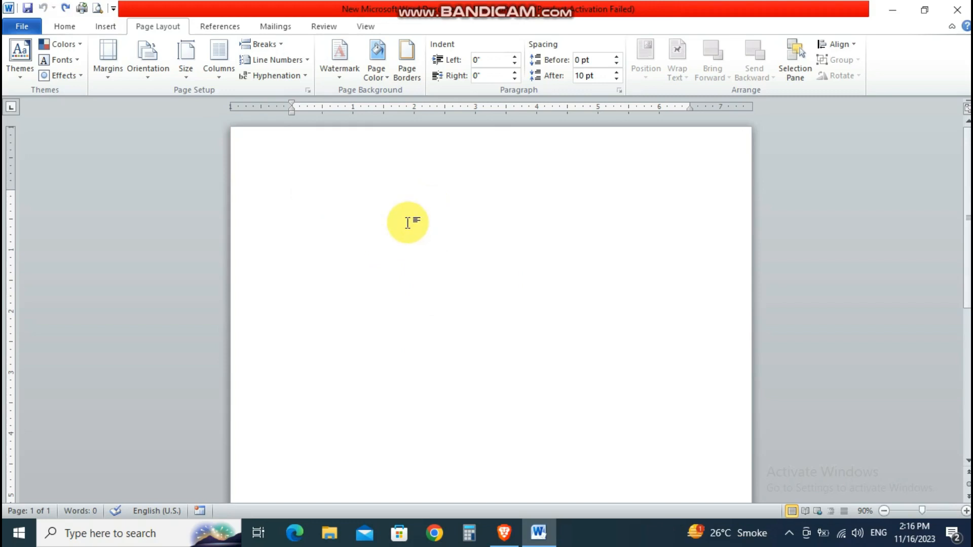
text(In the small town of Serenity, where dreams seemed as distant as the stars, lived a young woman named Lily. With a heart full of dreams and a pocketful of determination, she faced the challenges that life threw at her with a relentless spirit.  Lily's journey was not without its share of setbacks. Rejections and failures became stepping stones, each one pushing her closer to her goals. When others saw roadblocks, she saw opportunities to learn and grow. The whispers of doubt only fueled the fire within her.  One day, as she stood on the precipice of her biggest challenge yet, Lily took a deep breath and remembered the countless nights she had spent honing her craft. The long hours, the sacrifices—everything had led to this moment.  She looked up at the sky, where the stars shimmered like beacons of hope, and a surge of motivation coursed through her veins. "I am the architect of my destiny," she whispered to herself, ready to defy the odds.  With unwavering determination, Lily faced the challenge head-on. The town that once doubted her now watched in awe as she turned her dreams into reality. In Serenity, she became a testament to the power of resilience, proving that with grit and passion, even the smallest spark could ignite the brightest flame.)
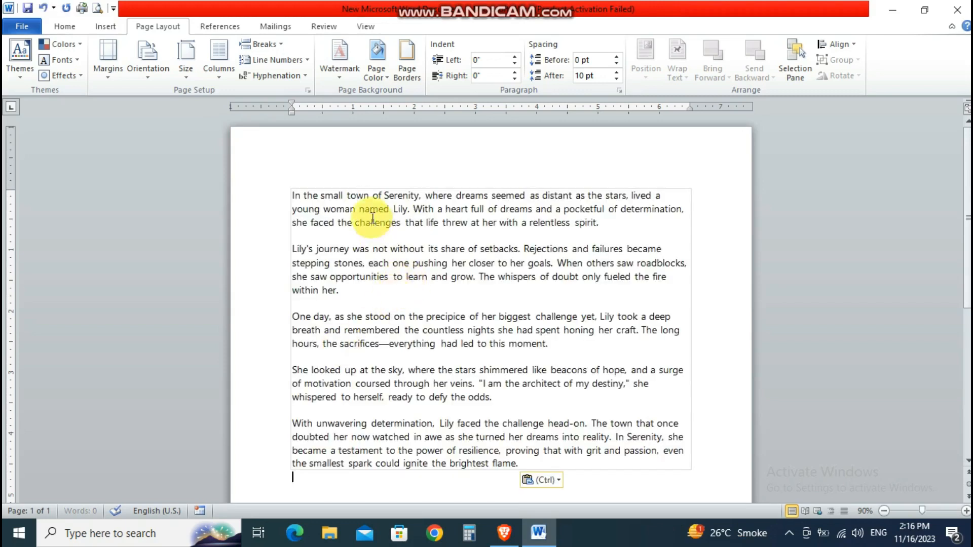
scroll(393, 370, down, 2)
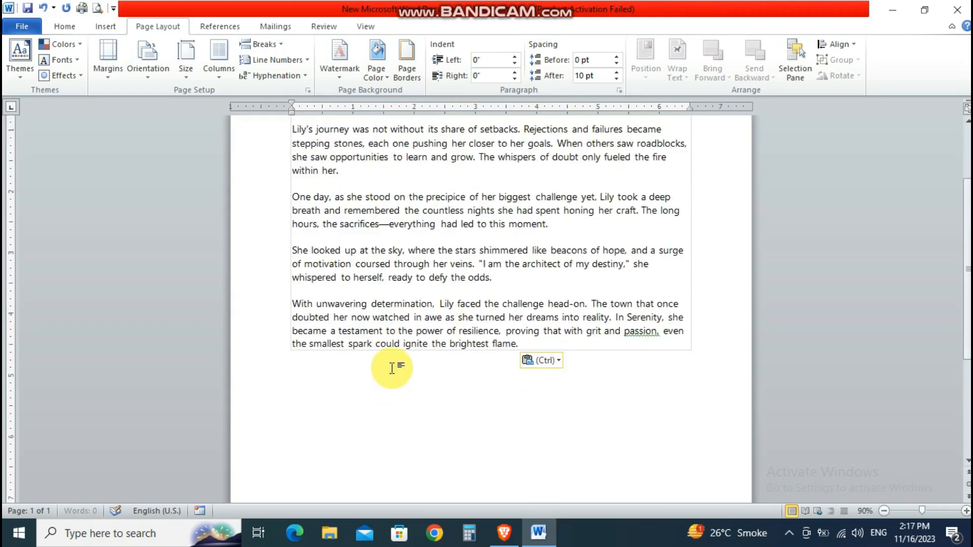
scroll(326, 315, up, 2)
Select the whole story, reduce the page's top margin slightly by hand, and adjust the left margin inward and outward.
click(342, 275)
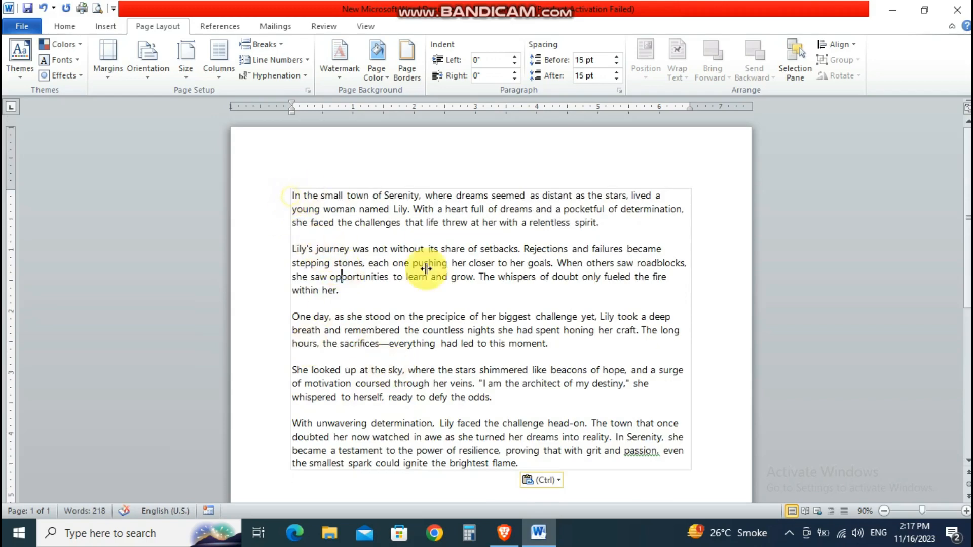
click(341, 301)
key(ctrl+a)
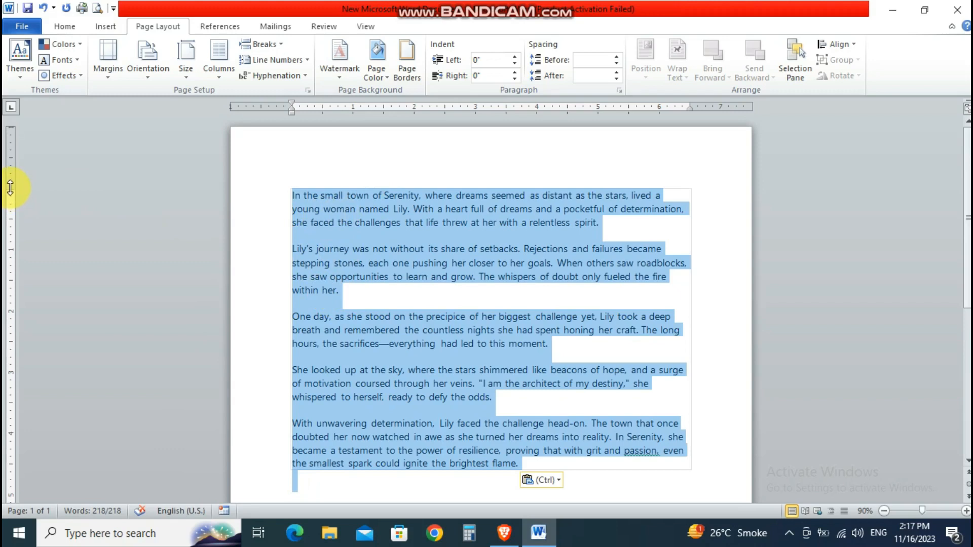
mouse_move(10, 188)
mouse_down()
mouse_move(11, 159)
mouse_move(13, 178)
mouse_up()
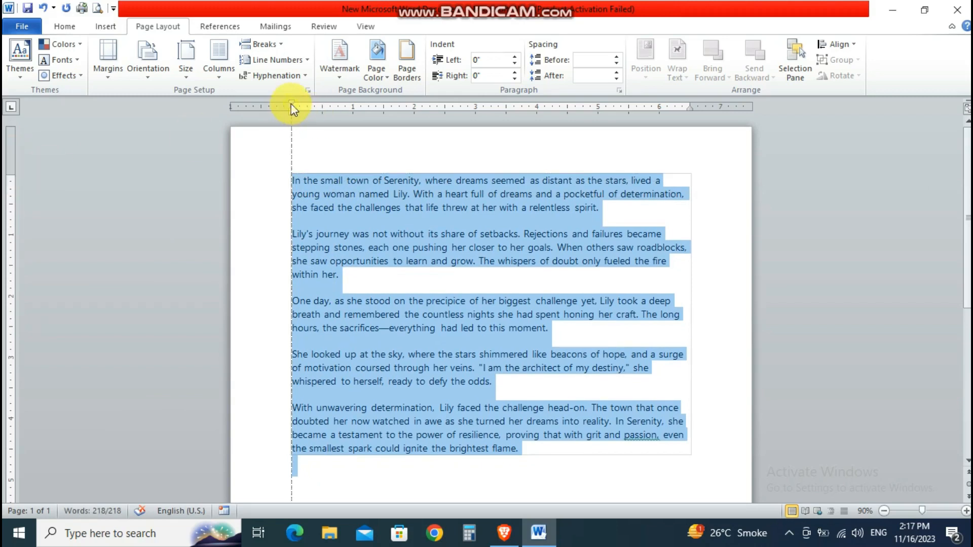
mouse_move(291, 106)
mouse_down()
mouse_move(268, 108)
mouse_move(275, 113)
mouse_move(273, 106)
mouse_up()
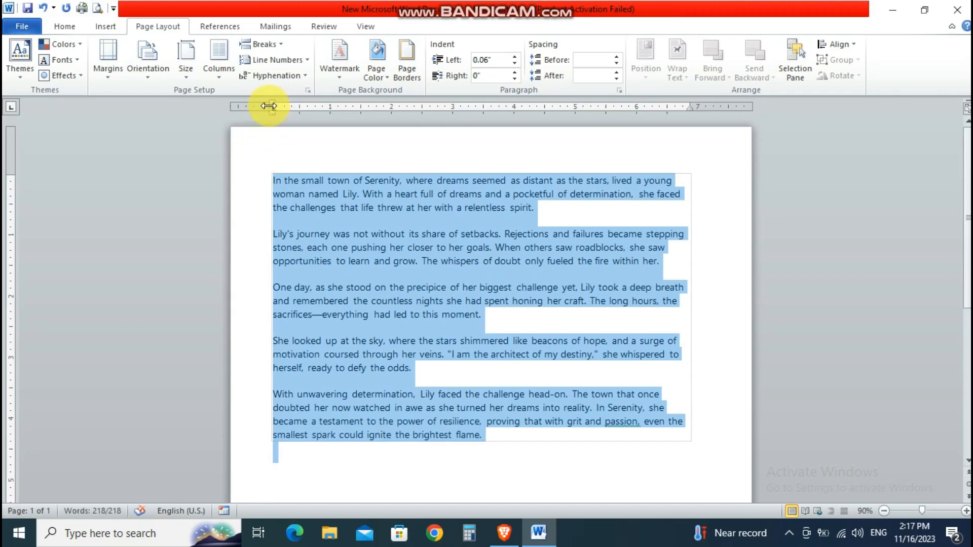
drag(310, 105, 299, 107)
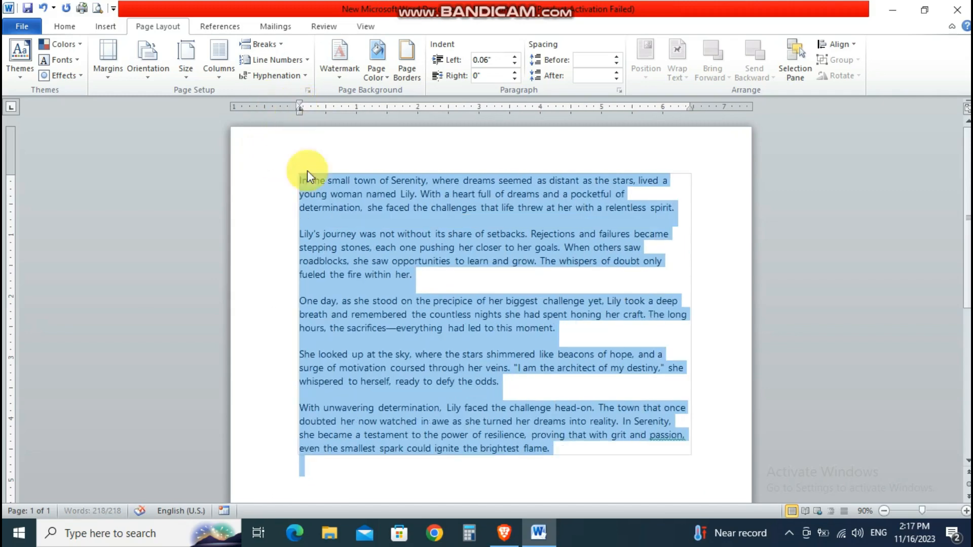
Select the entire story text again and show the whole page at 50% zoom.
click(269, 177)
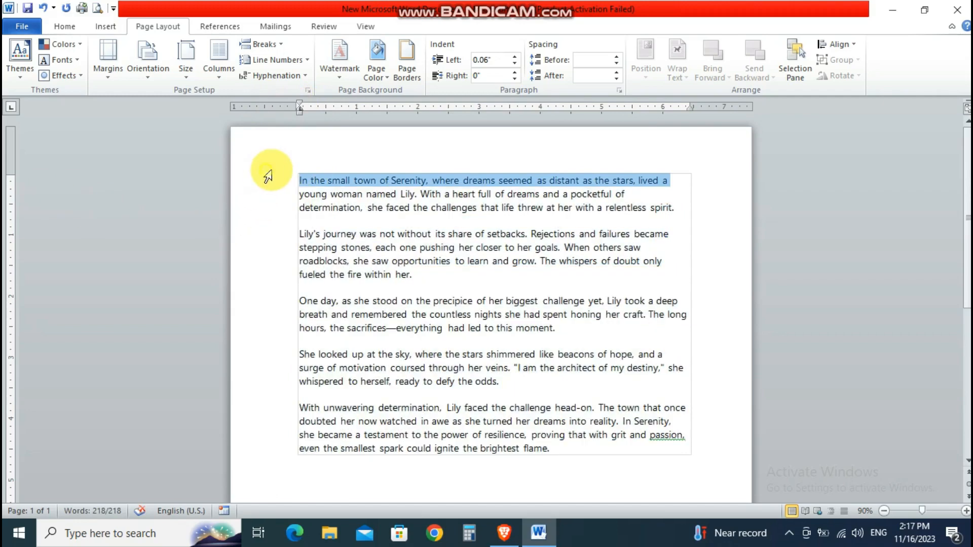
click(311, 181)
key(ctrl+a)
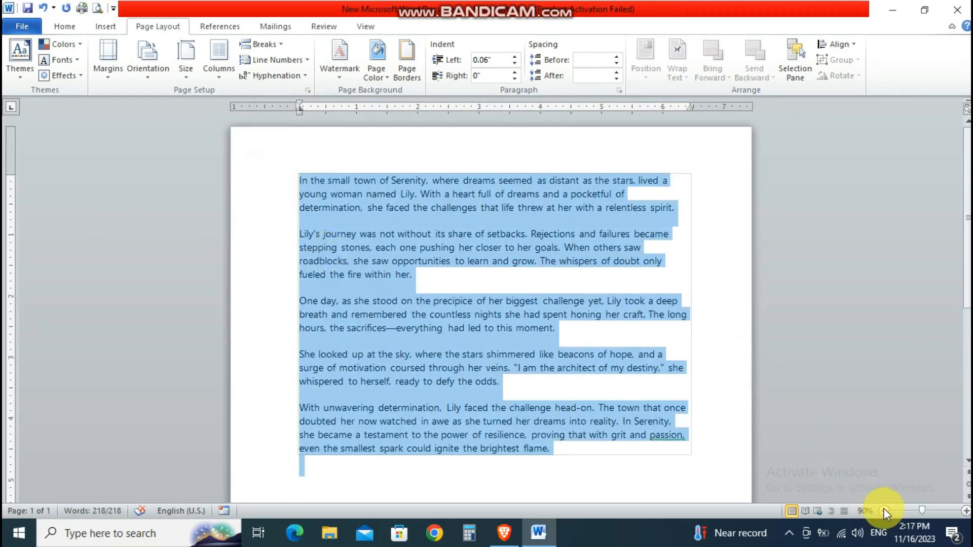
click(885, 510)
click(884, 510)
click(885, 511)
click(885, 511)
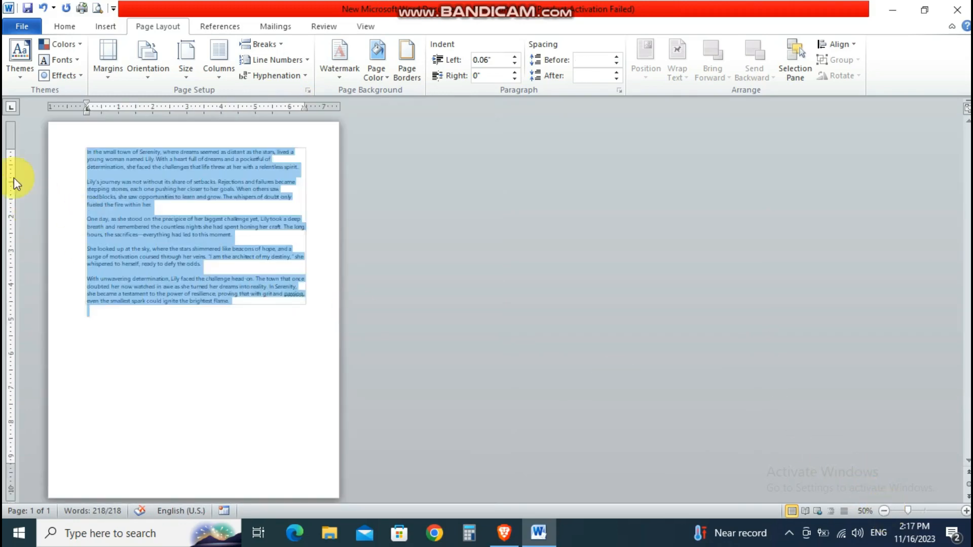
Try the Narrow, Wide and Mirrored margin presets on the page, and apply Wide once more.
click(111, 71)
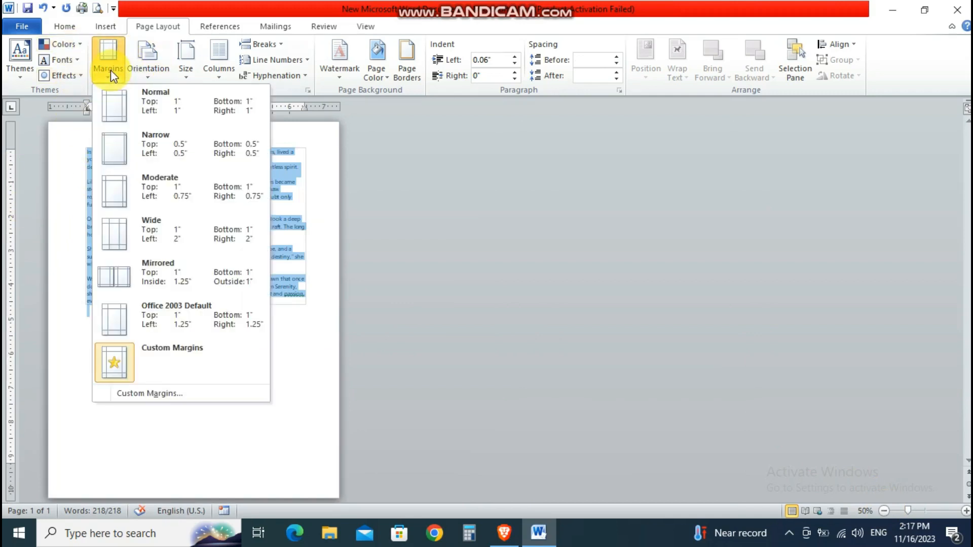
click(181, 147)
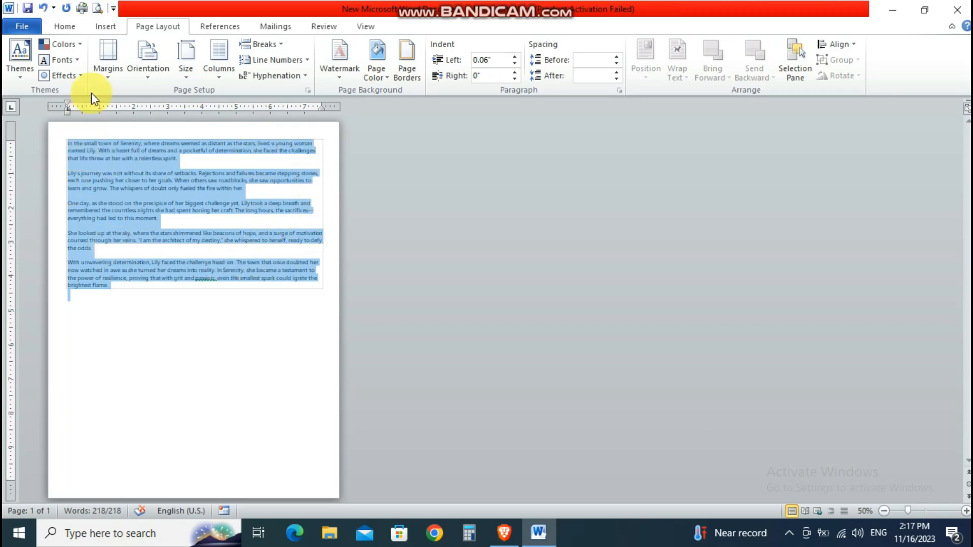
click(101, 74)
click(175, 245)
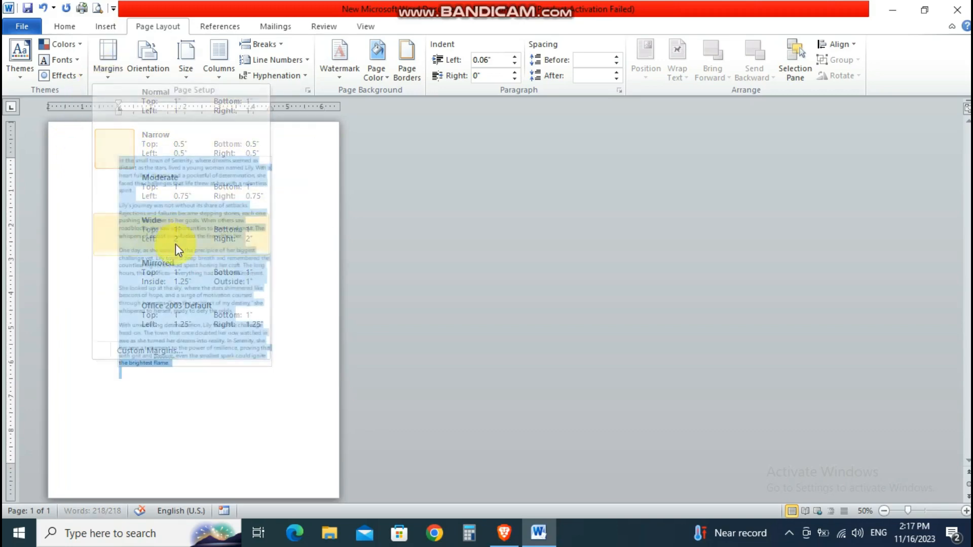
click(117, 82)
click(173, 282)
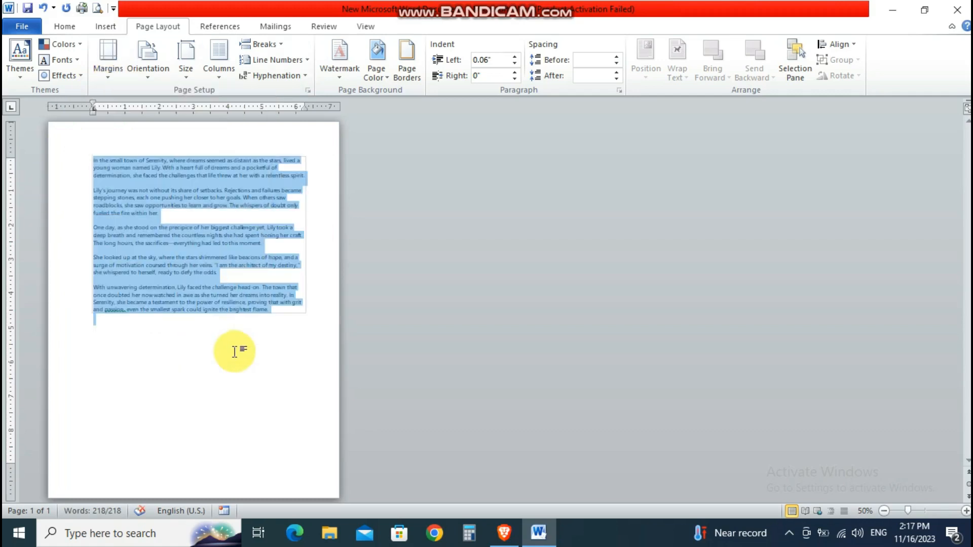
click(114, 78)
click(142, 236)
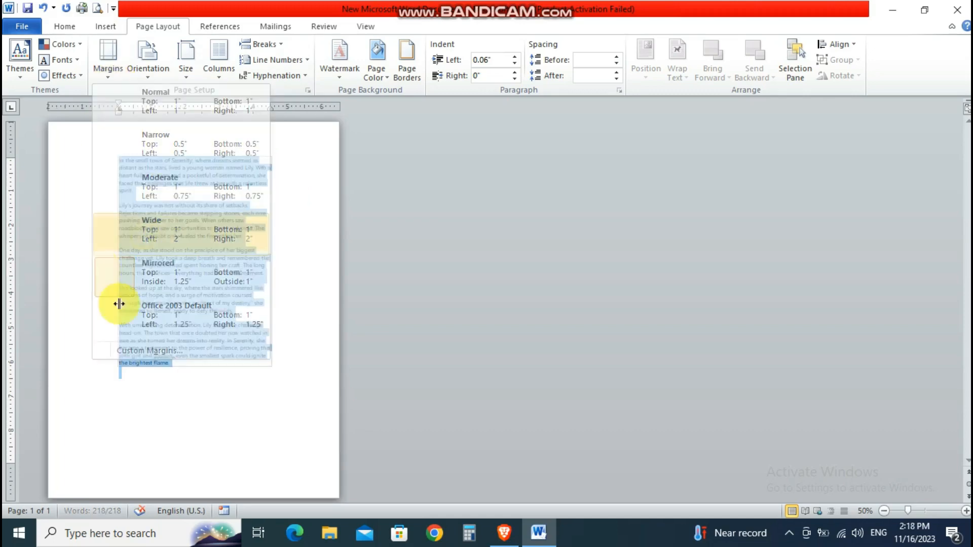
Compare the Normal, Office 2003 Default and Wide margin presets, and finish with Normal margins of 1" on all sides.
click(102, 74)
click(152, 102)
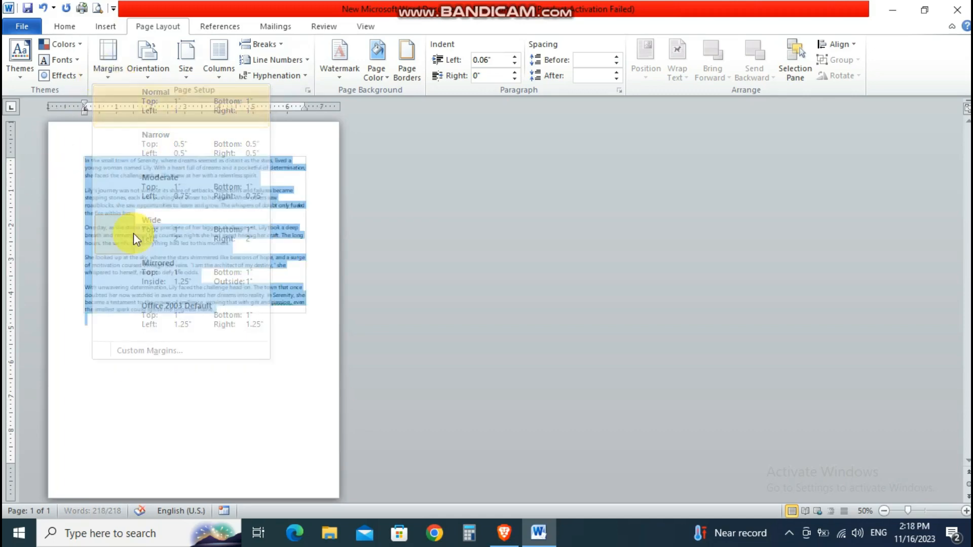
click(114, 73)
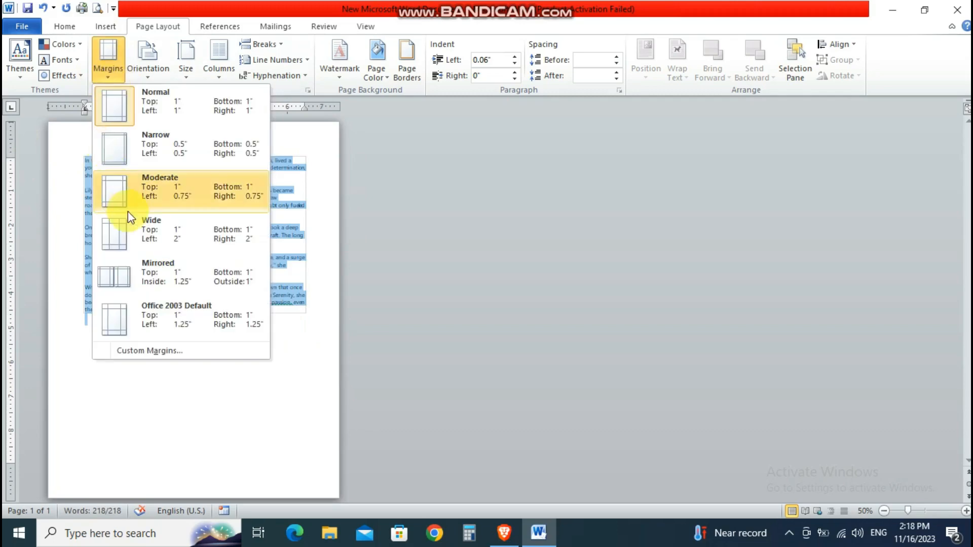
click(170, 327)
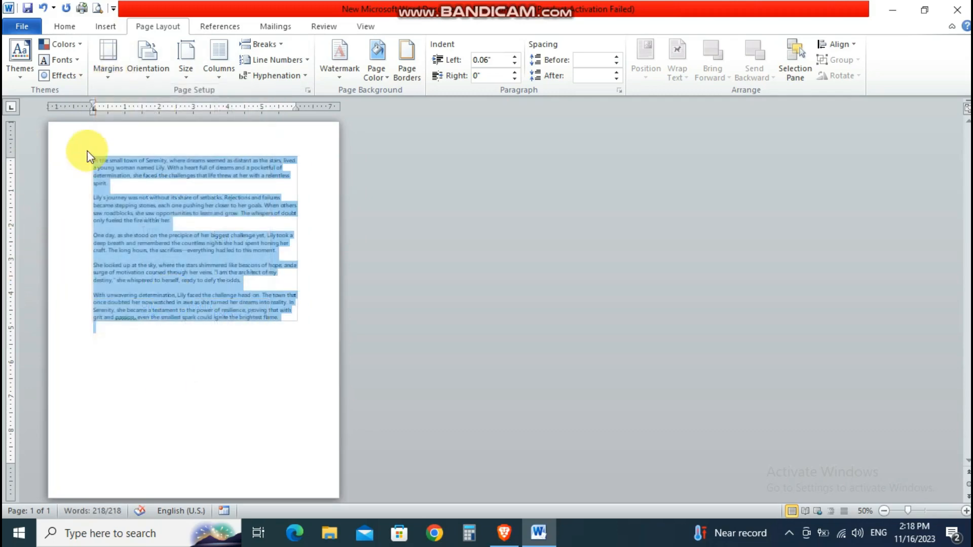
click(106, 76)
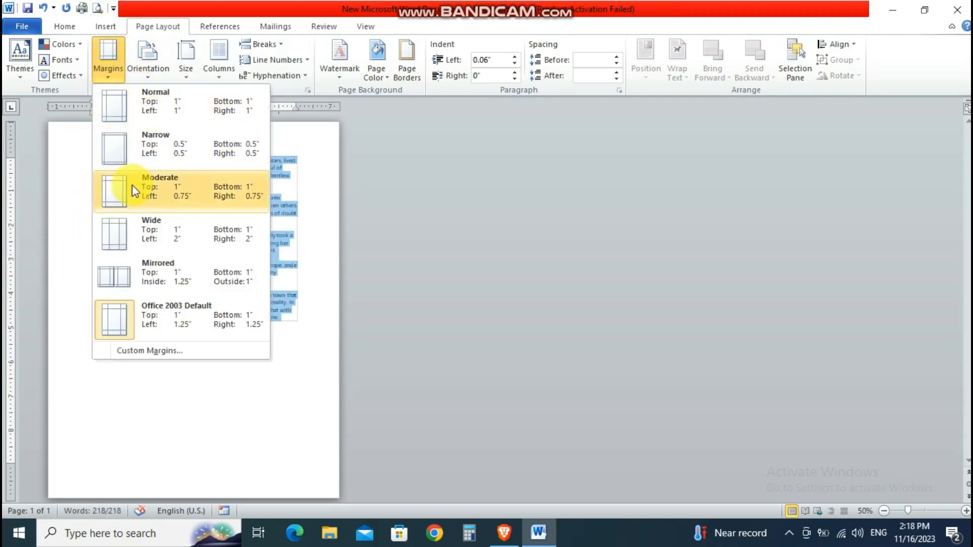
click(144, 249)
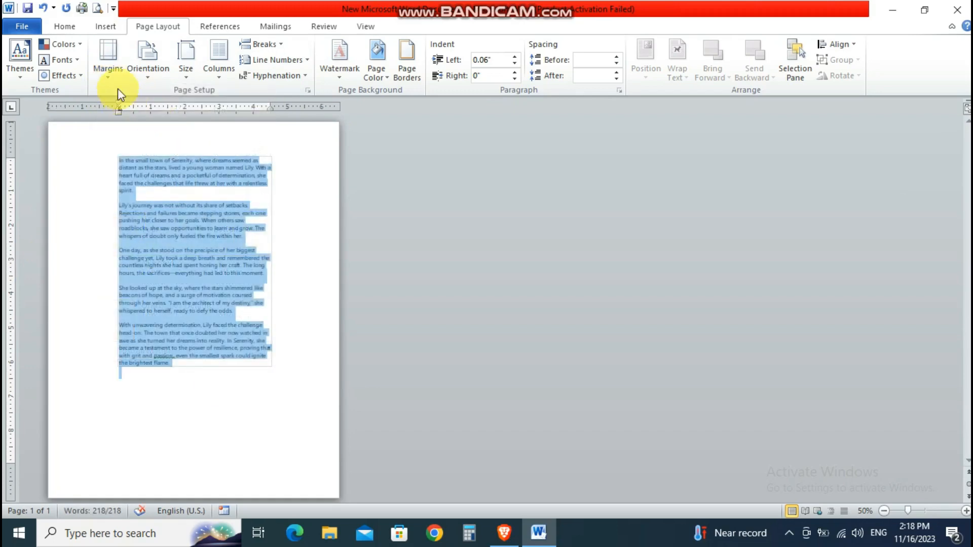
click(109, 71)
click(127, 104)
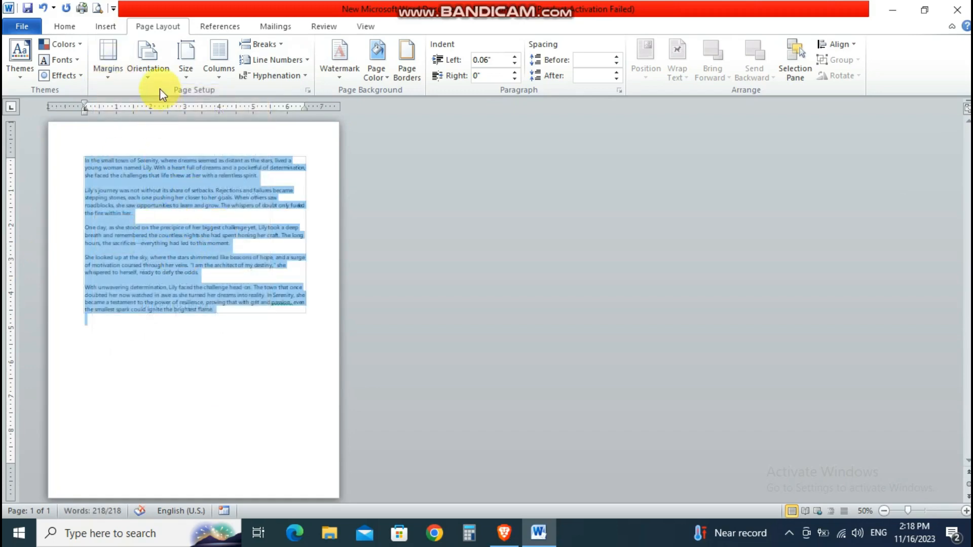
Switch the page orientation to Landscape and back to Portrait.
click(149, 71)
click(173, 132)
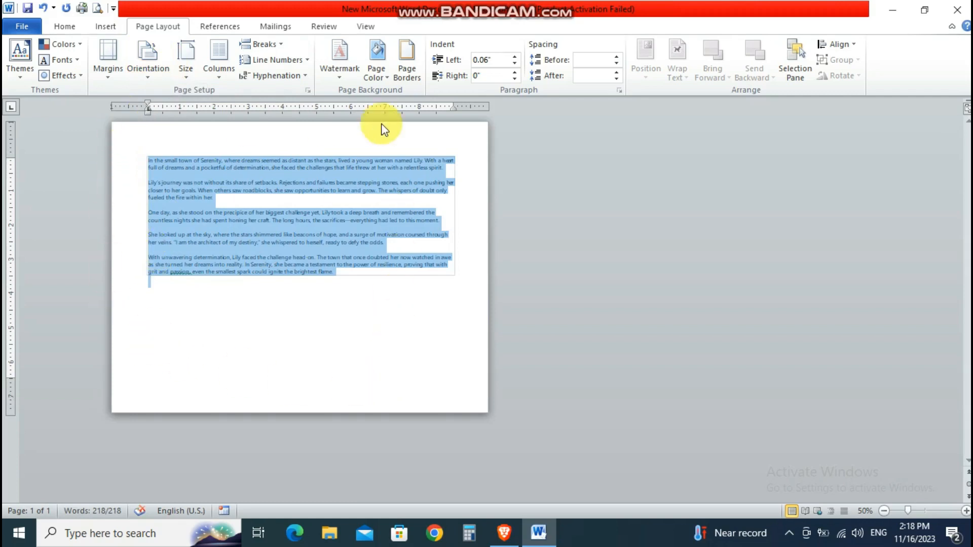
click(163, 72)
click(179, 104)
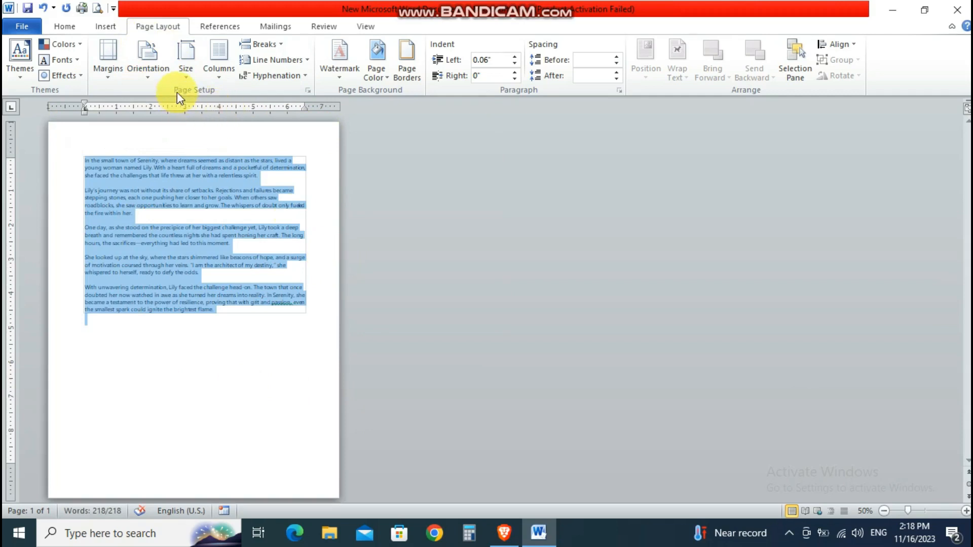
Try the A4, A3 and A5 paper sizes, and set the page back to Letter, 8.5" x 11".
click(186, 77)
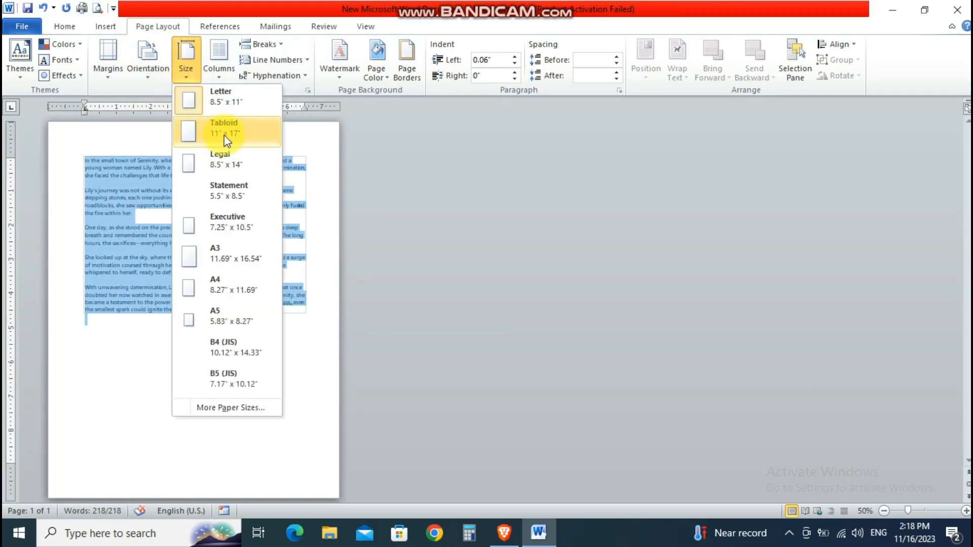
click(230, 284)
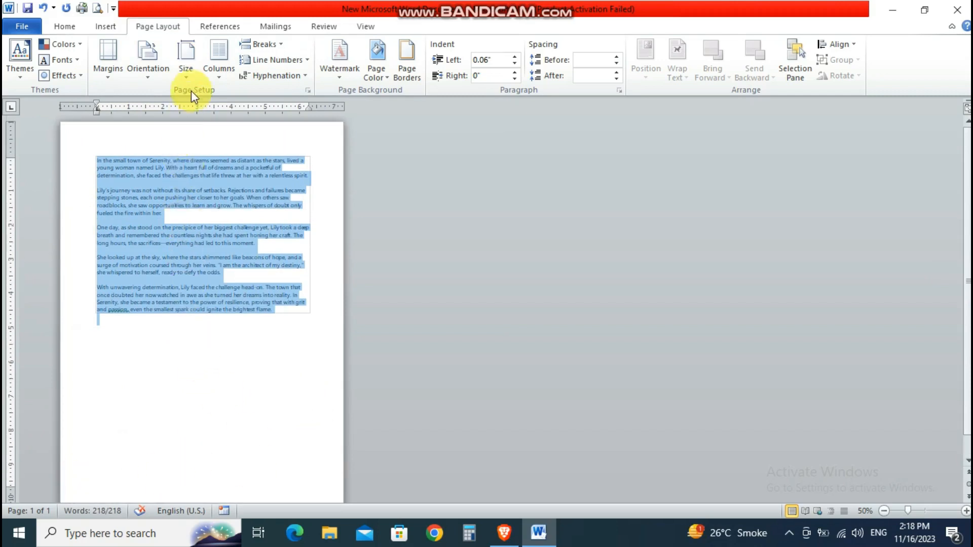
click(186, 70)
click(218, 268)
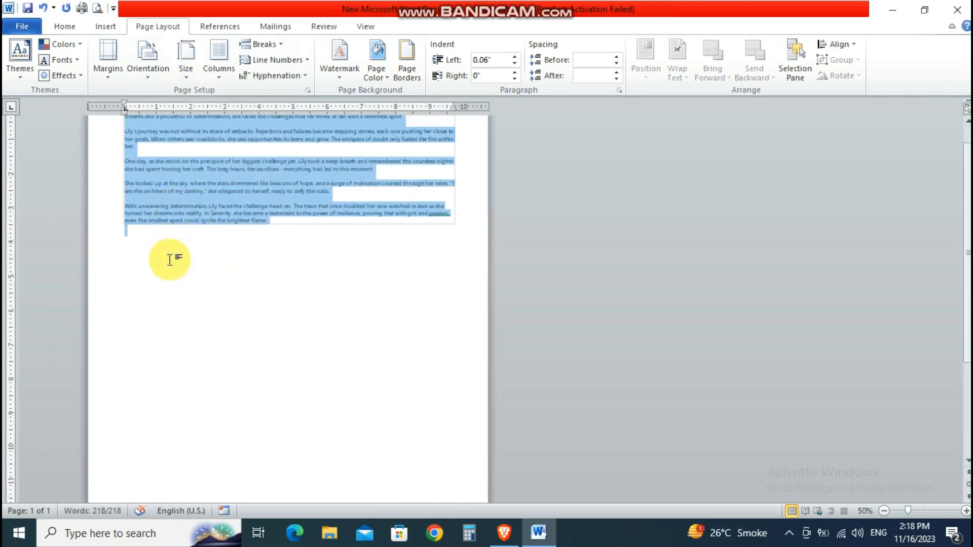
click(184, 77)
click(217, 319)
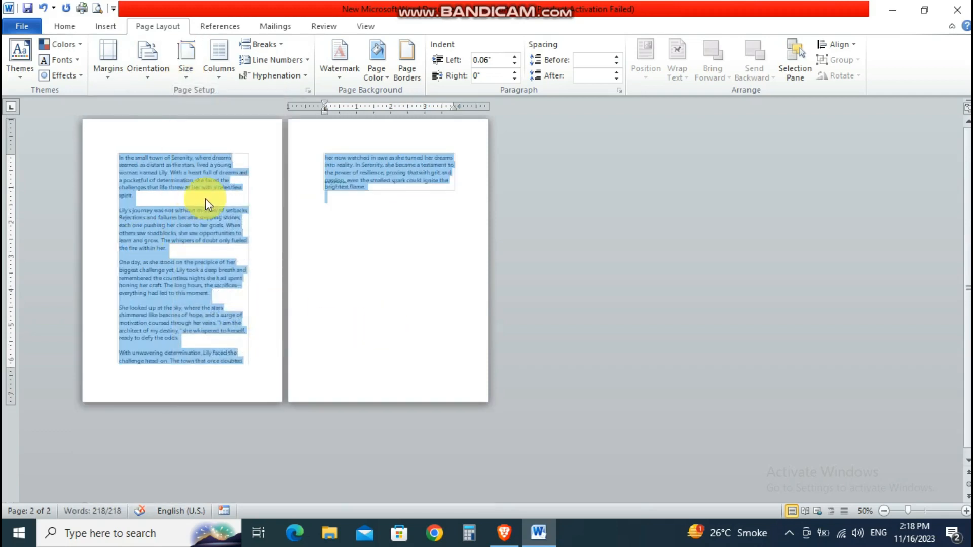
click(186, 78)
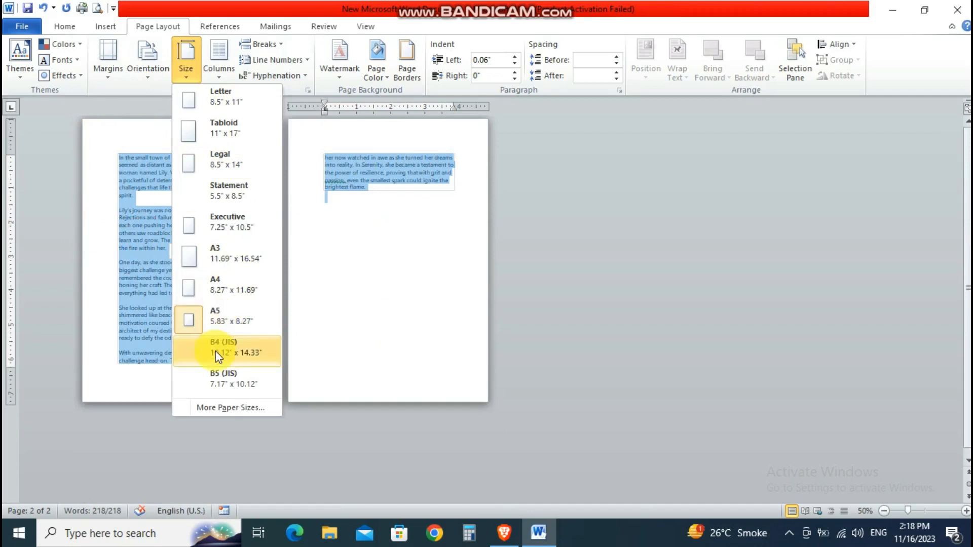
click(227, 98)
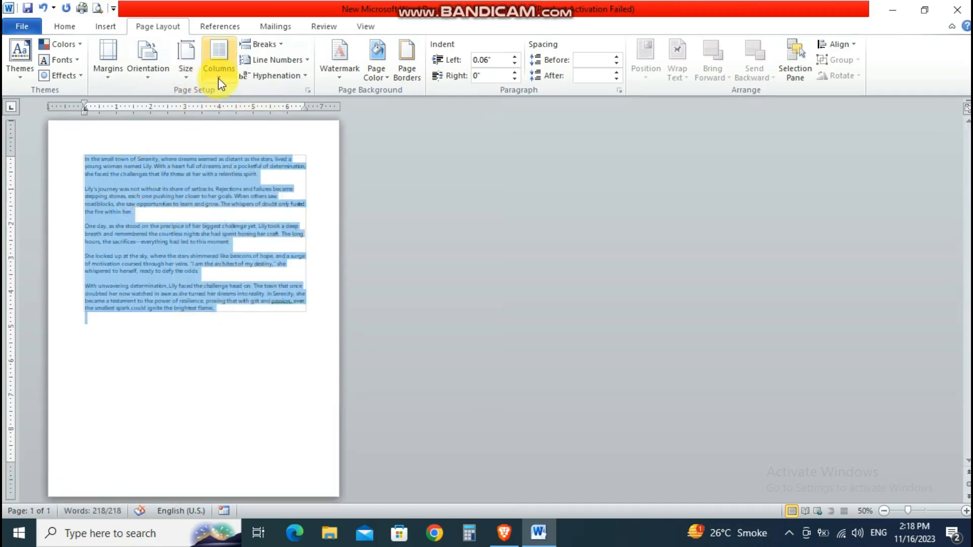
Try the Two, Three and Left column layouts on the selected story text.
click(221, 83)
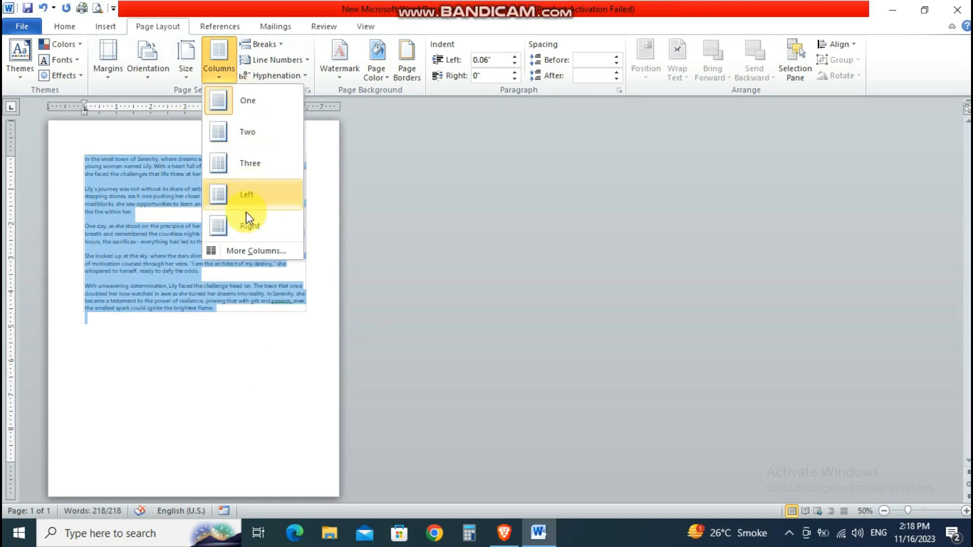
click(246, 134)
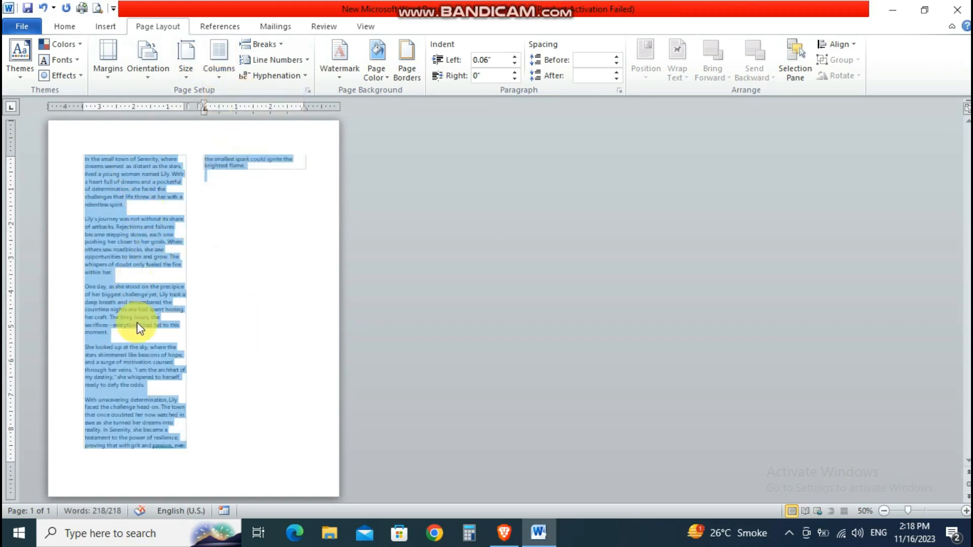
click(220, 79)
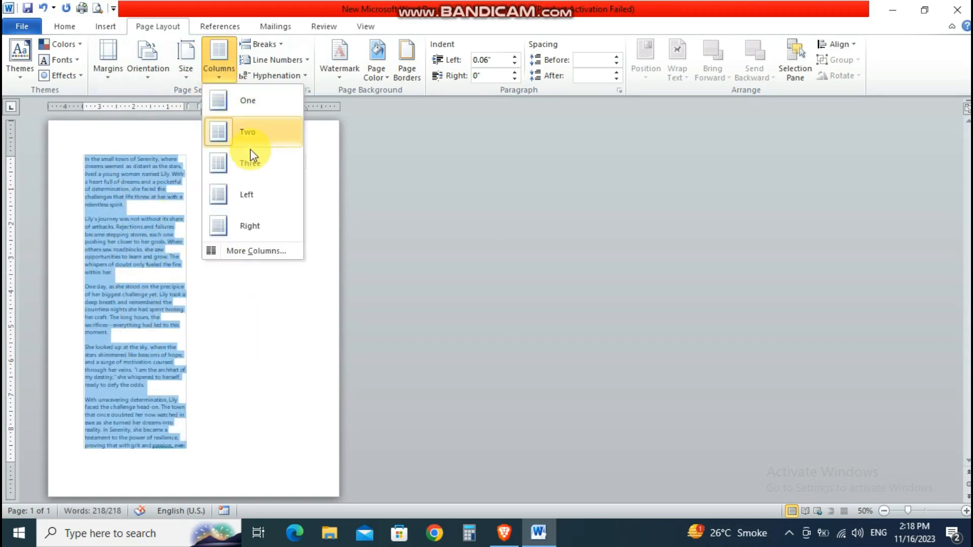
click(250, 150)
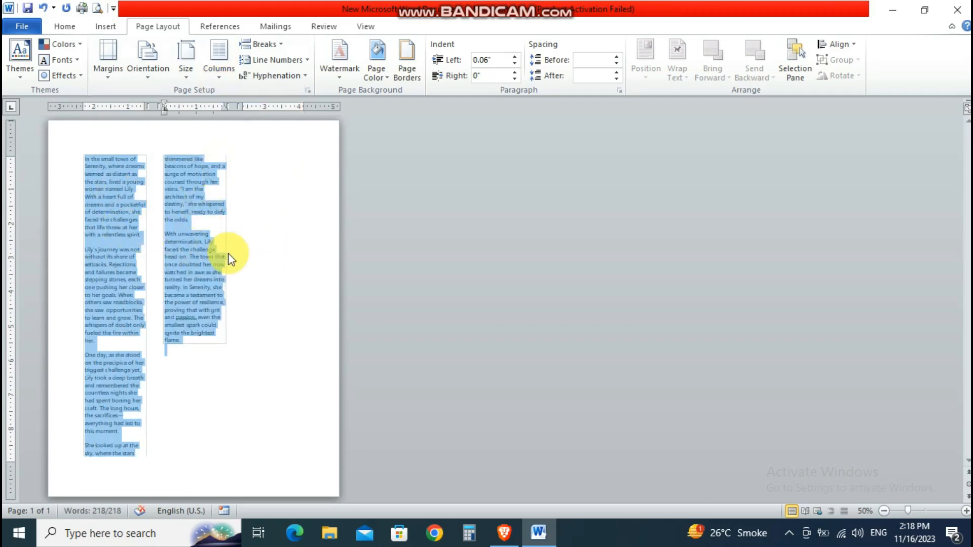
click(224, 76)
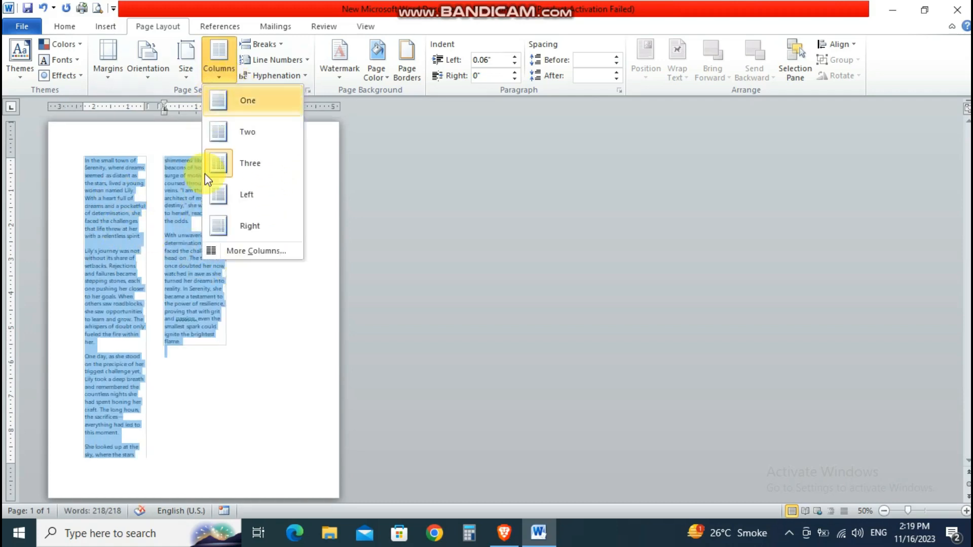
click(263, 194)
Try the Right column layout on the story, and set the text back to One column.
click(185, 60)
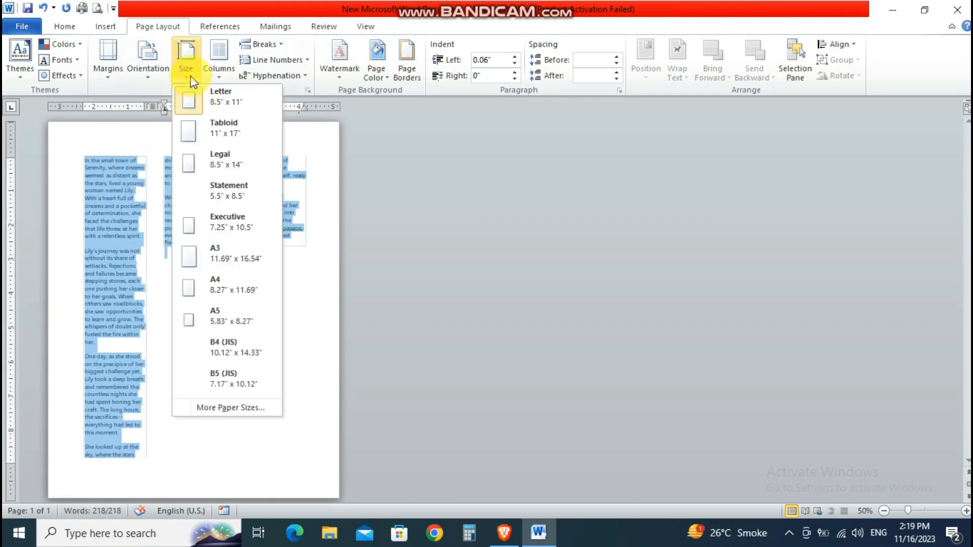
click(223, 65)
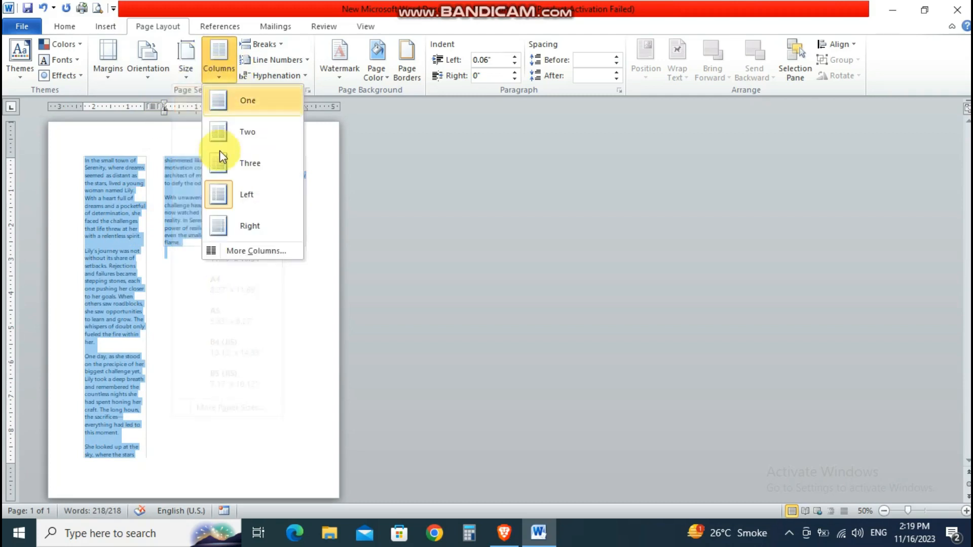
click(232, 234)
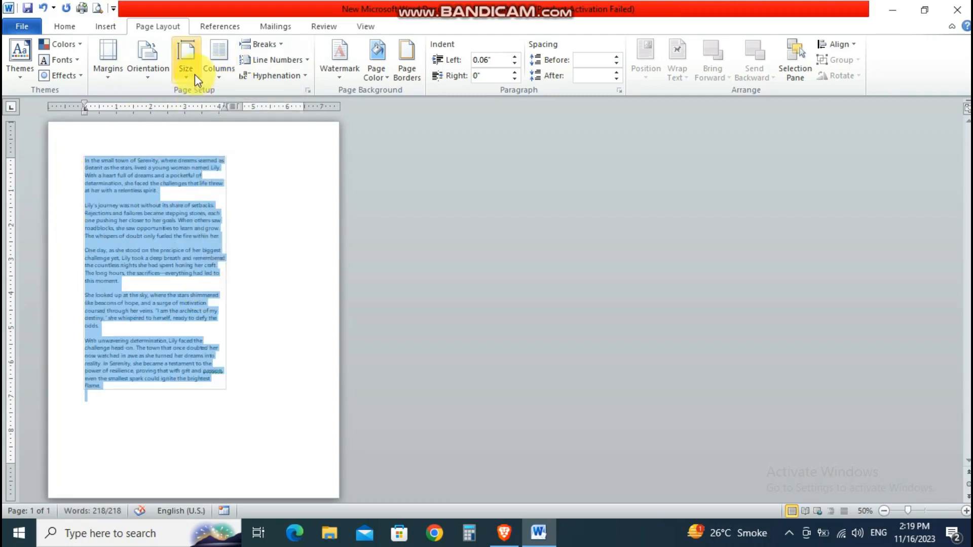
click(220, 72)
click(241, 100)
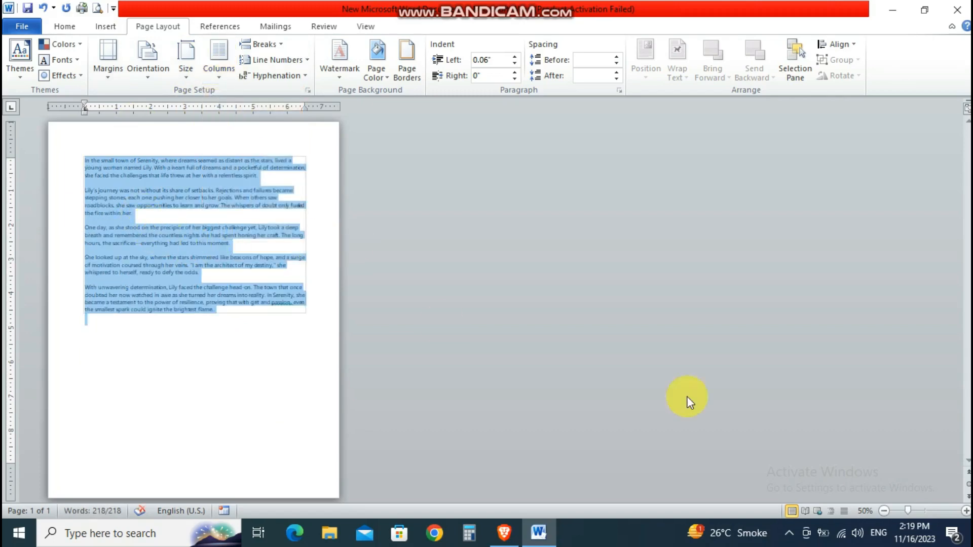
Select the third and fourth paragraphs, try a column break in their place, and undo it.
click(943, 506)
click(943, 506)
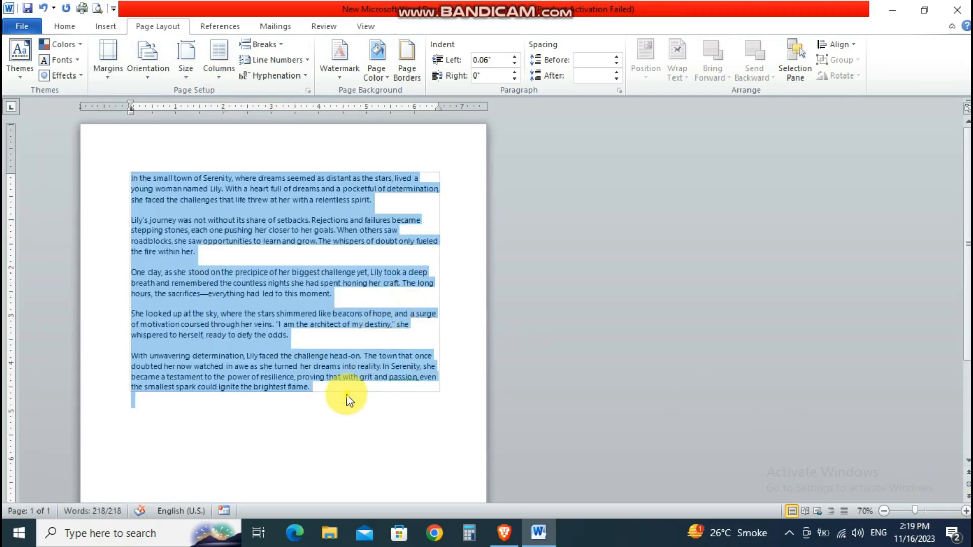
click(233, 377)
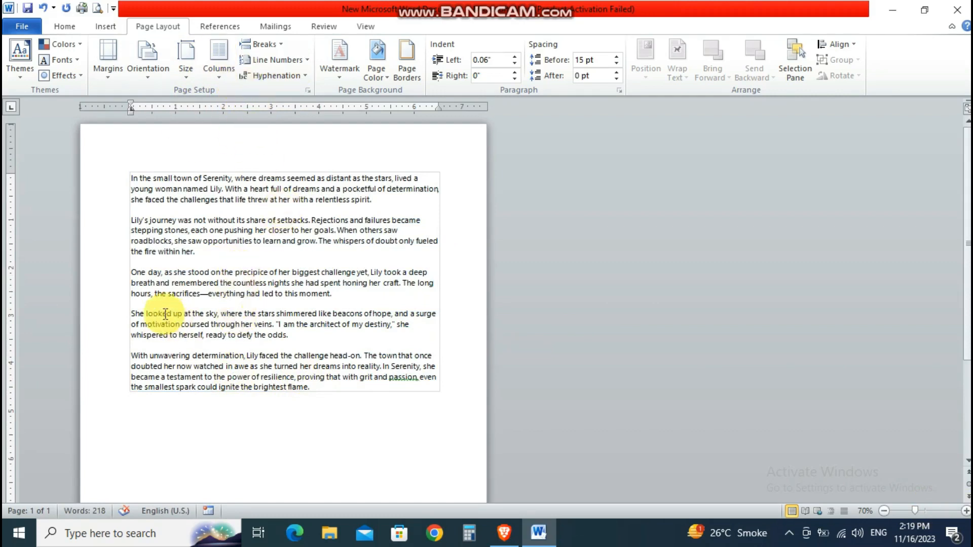
drag(131, 272, 363, 334)
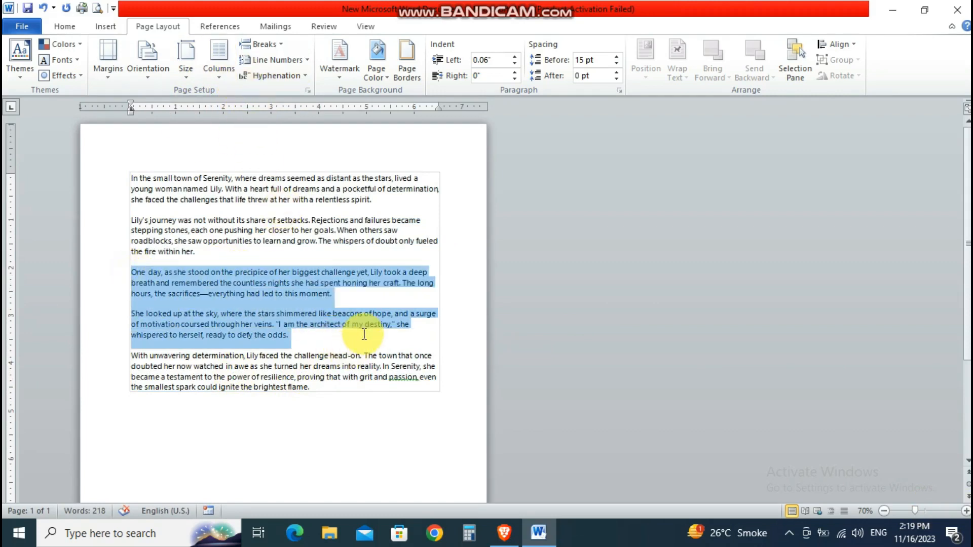
click(267, 45)
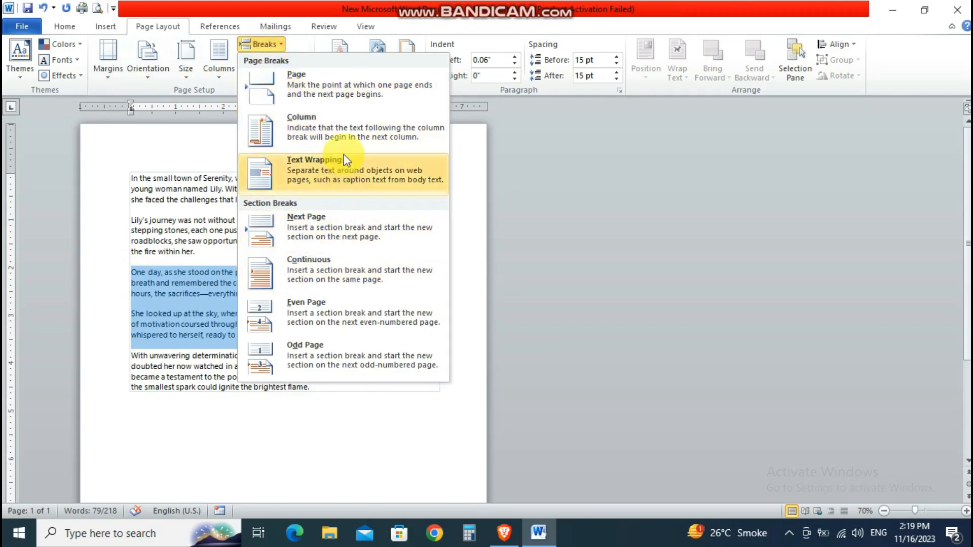
click(345, 138)
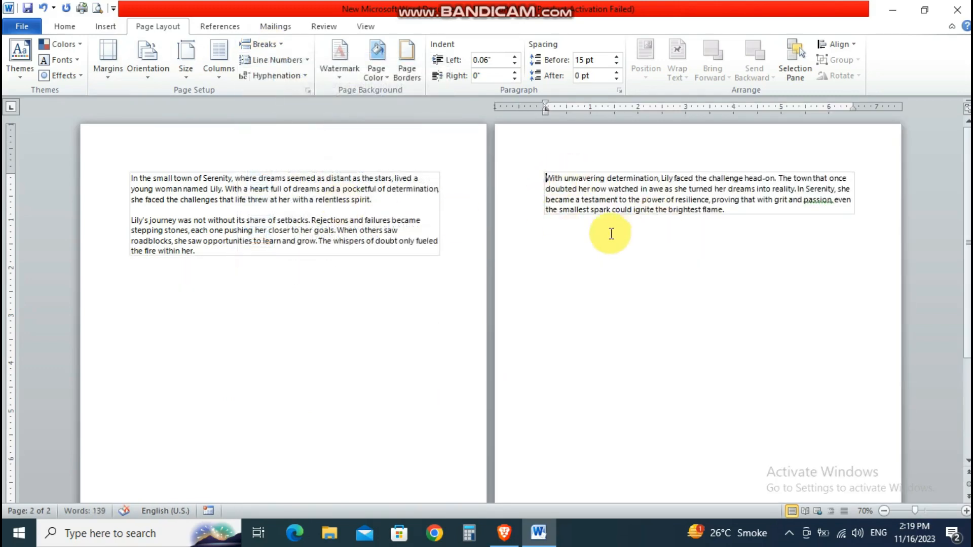
key(ctrl+z)
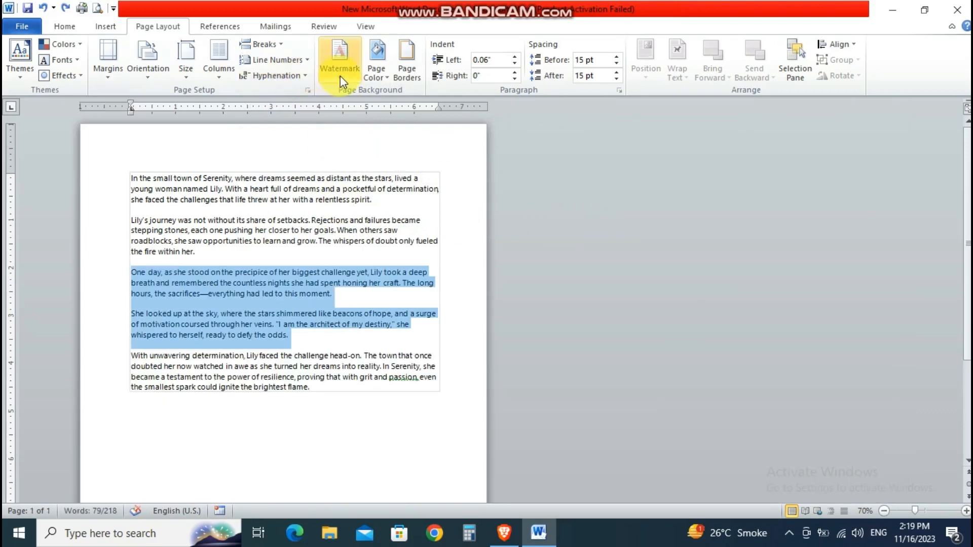
Try a page break in place of the two selected paragraphs, and undo it.
click(267, 45)
click(302, 90)
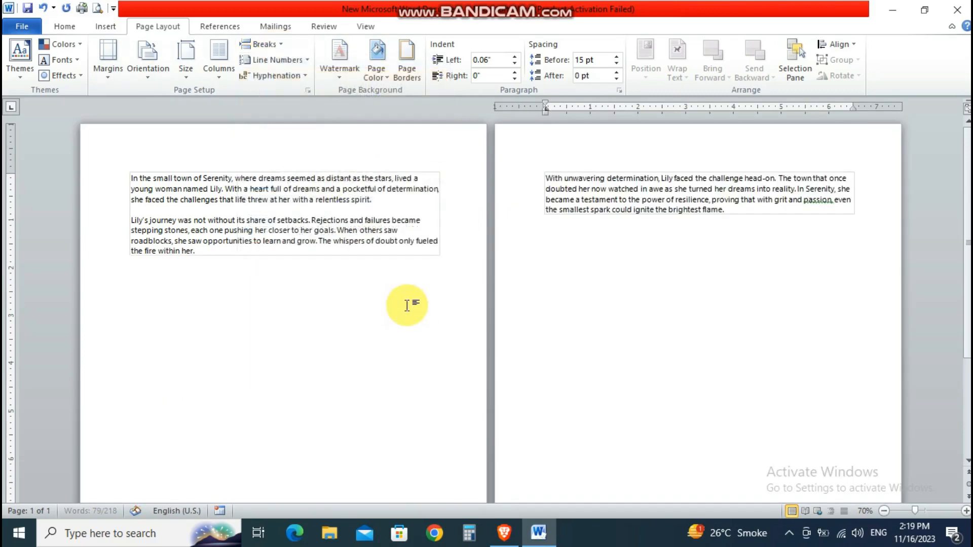
key(ctrl+z)
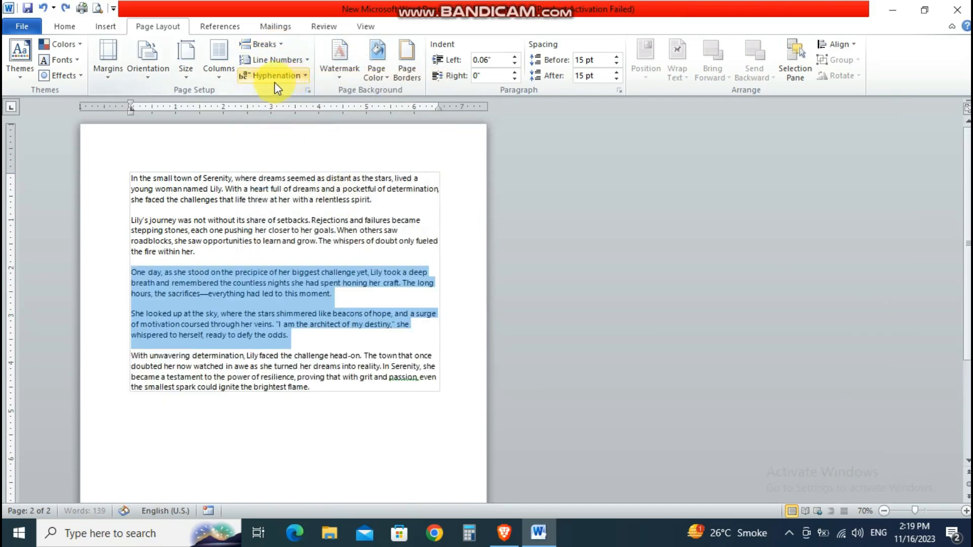
Try a Text Wrapping break in place of the two selected paragraphs, and undo it.
click(279, 44)
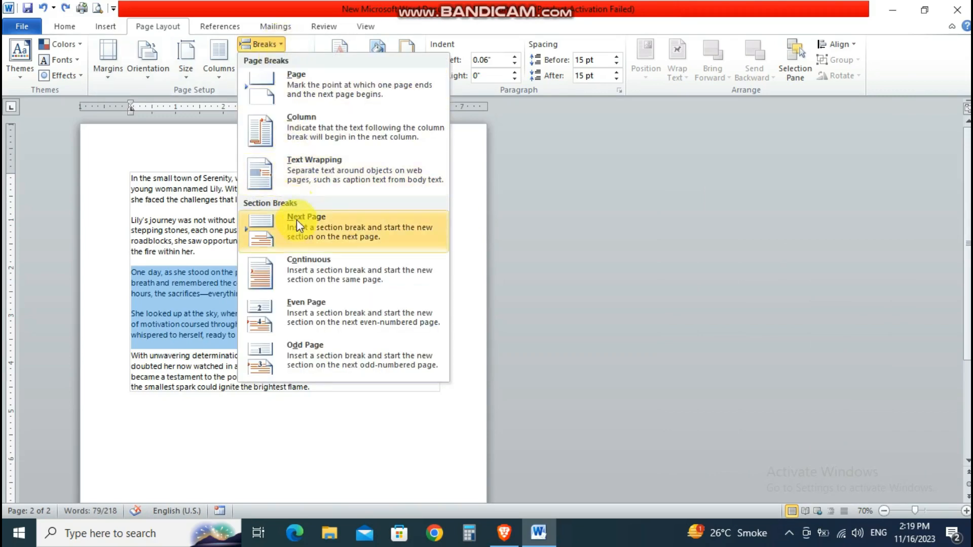
click(299, 167)
scroll(201, 303, down, 3)
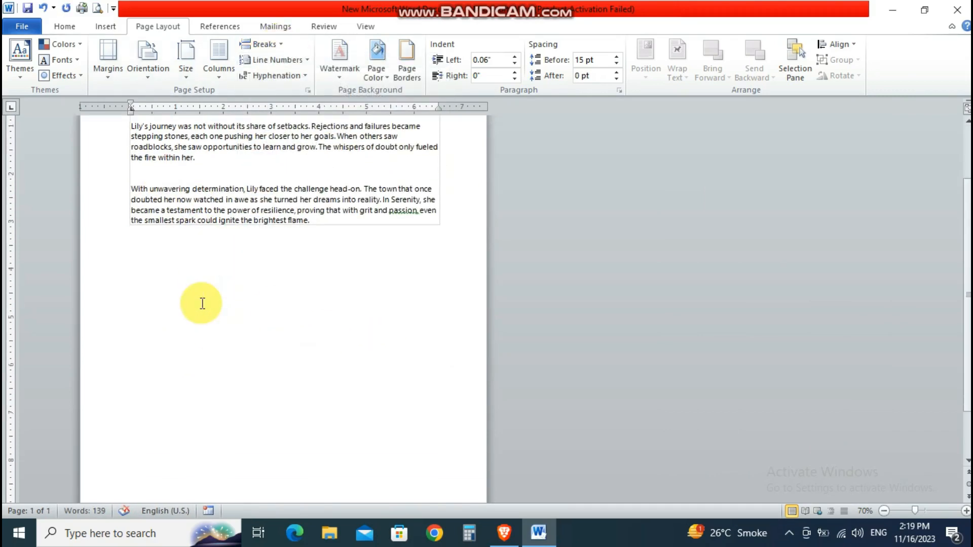
scroll(201, 300, up, 3)
key(ctrl+z)
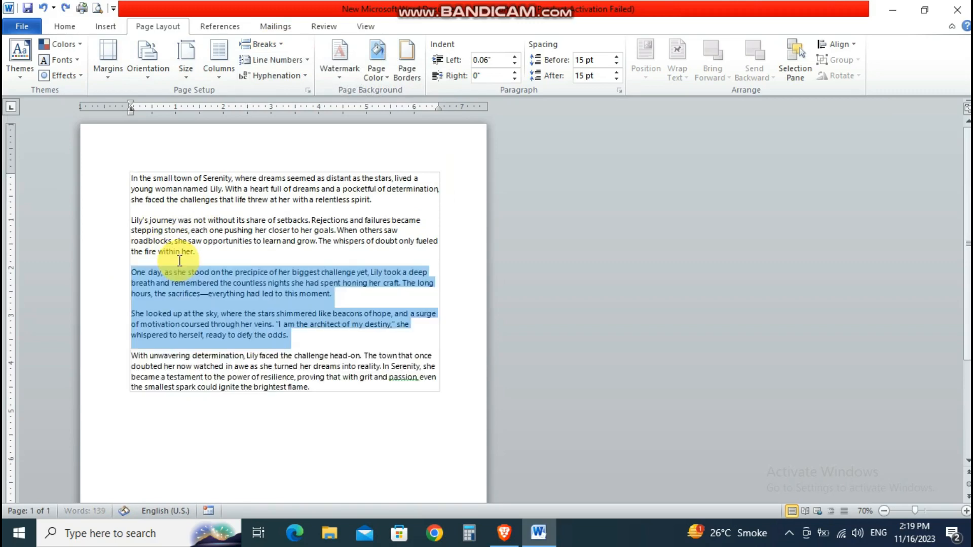
Apply a Box page border in a 3 pt triple-line style to the whole document.
click(384, 75)
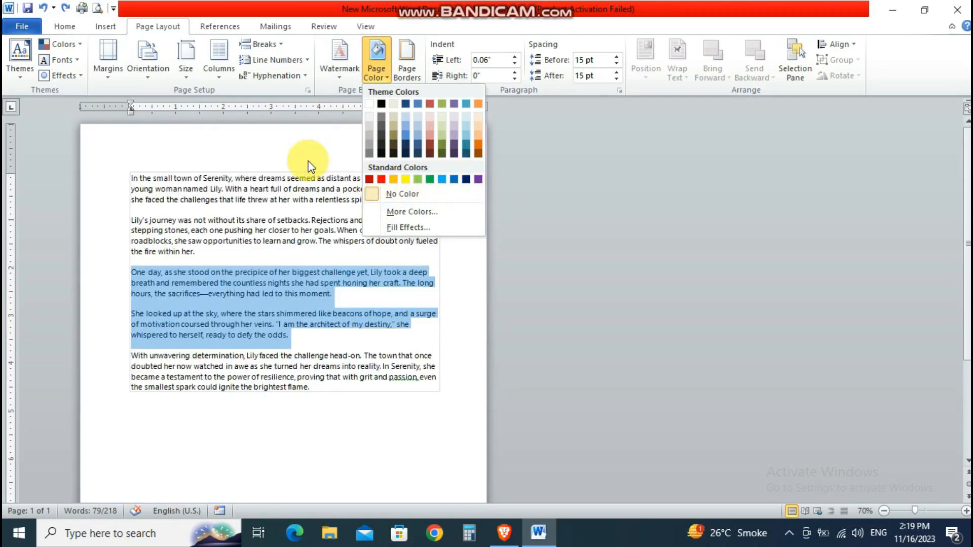
click(407, 59)
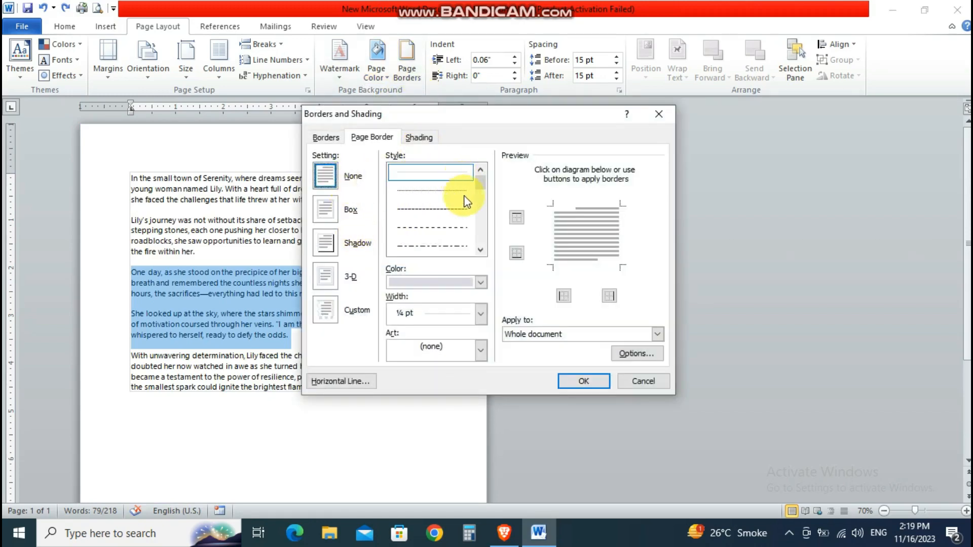
scroll(480, 185, down, 4)
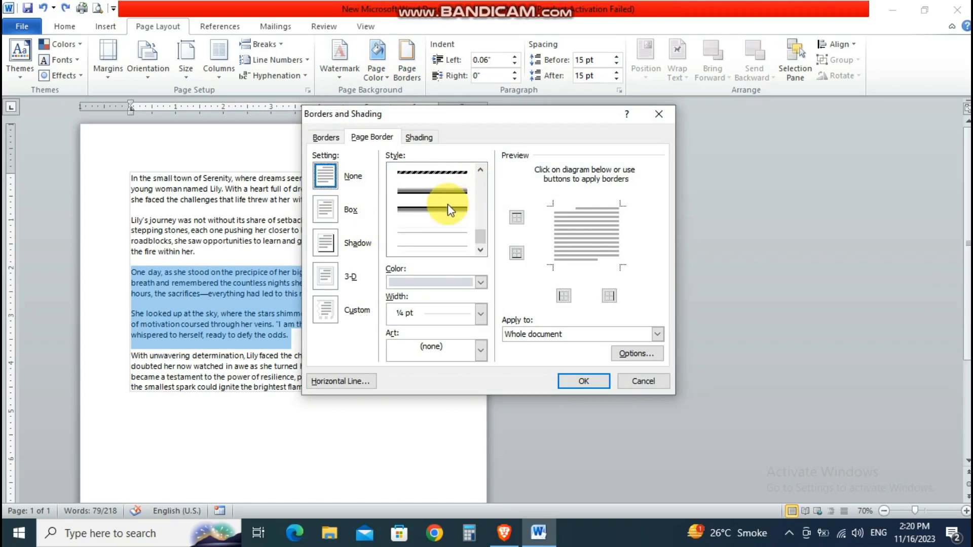
click(434, 197)
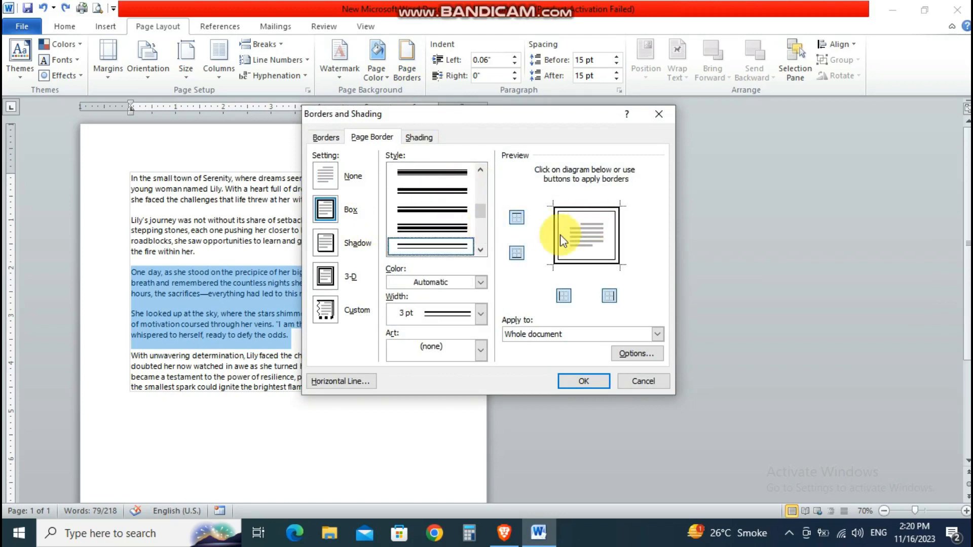
scroll(446, 211, down, 3)
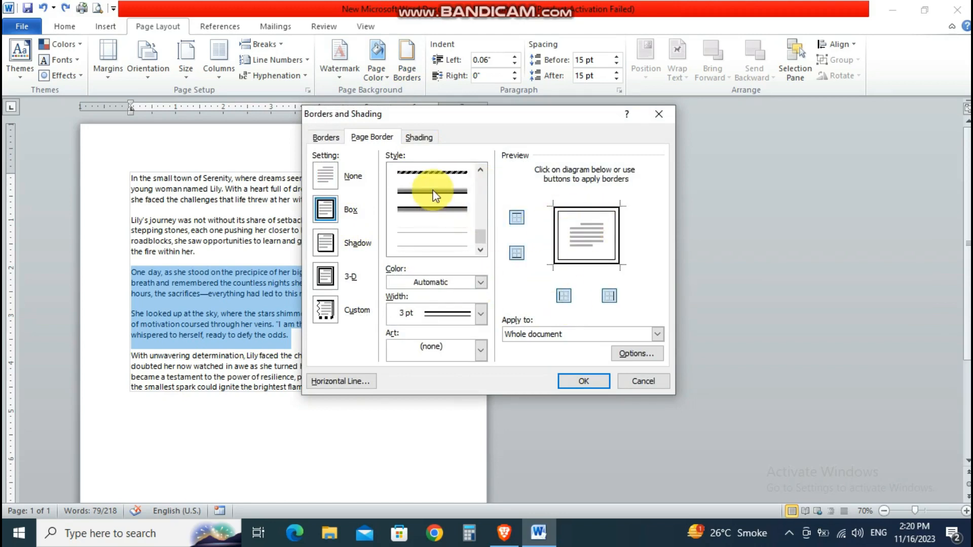
click(435, 191)
scroll(440, 223, up, 2)
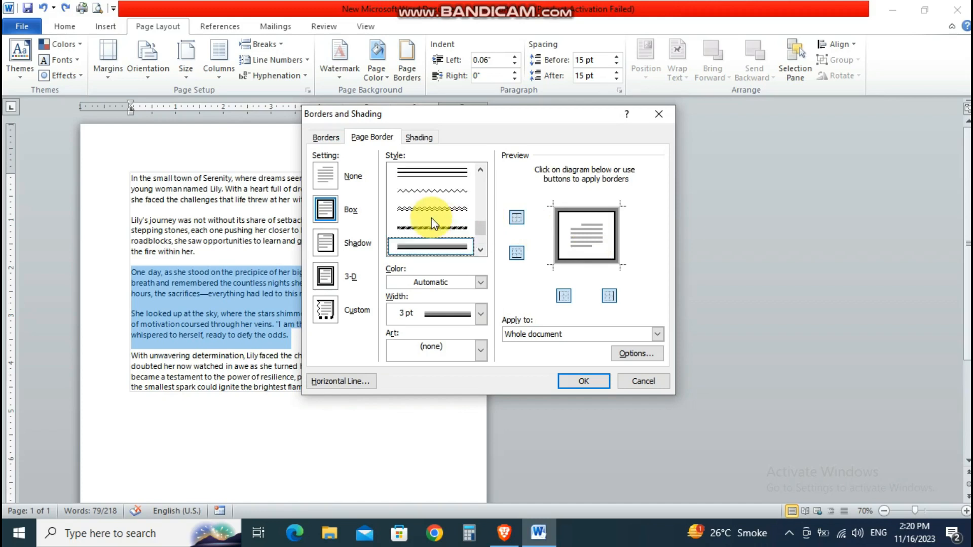
scroll(433, 182, up, 2)
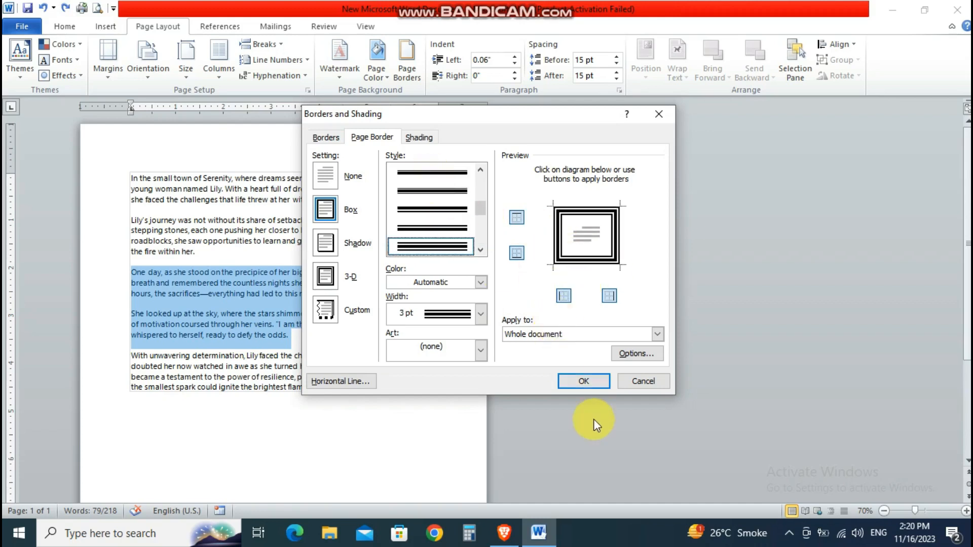
click(583, 382)
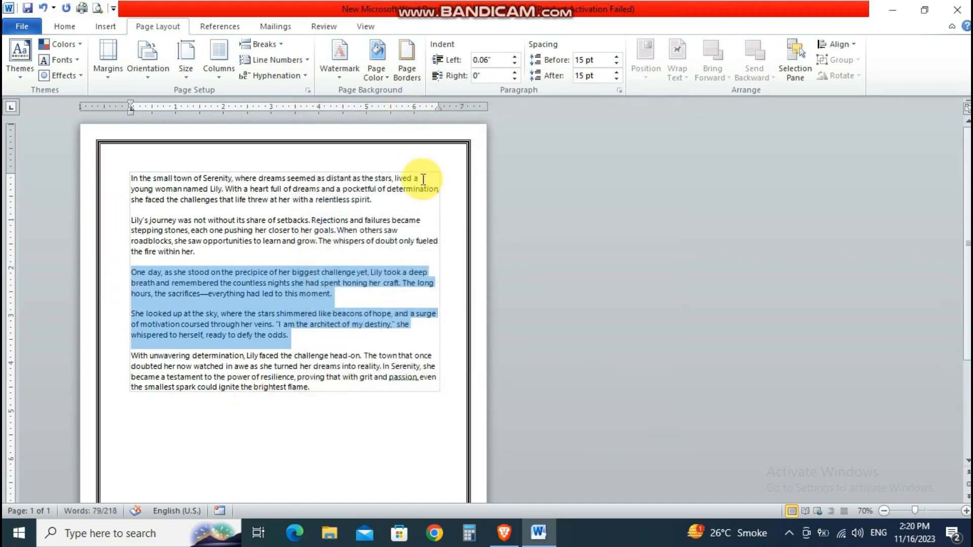
scroll(440, 404, down, 5)
scroll(51, 187, up, 5)
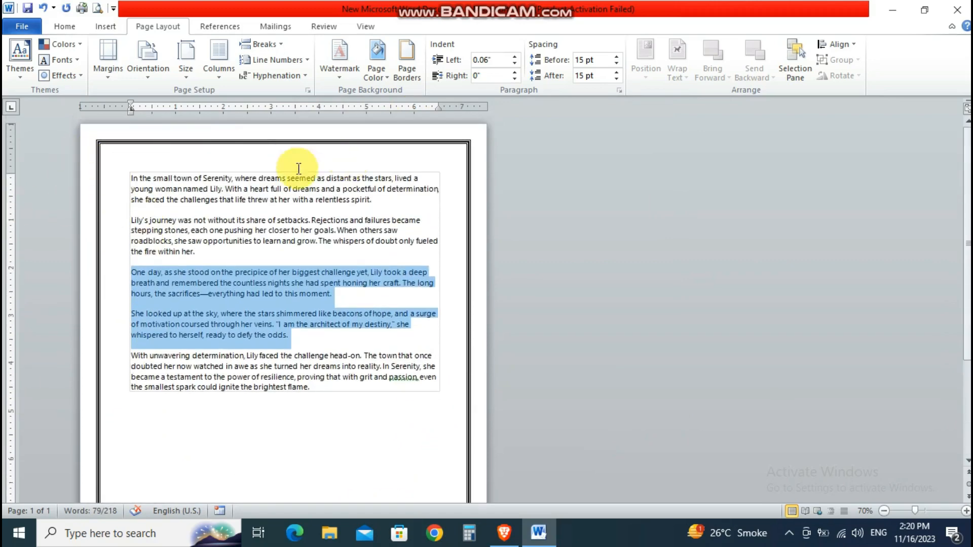
Change the whole document's page border to the 3-D setting with the ¾ pt double wavy line style.
click(405, 71)
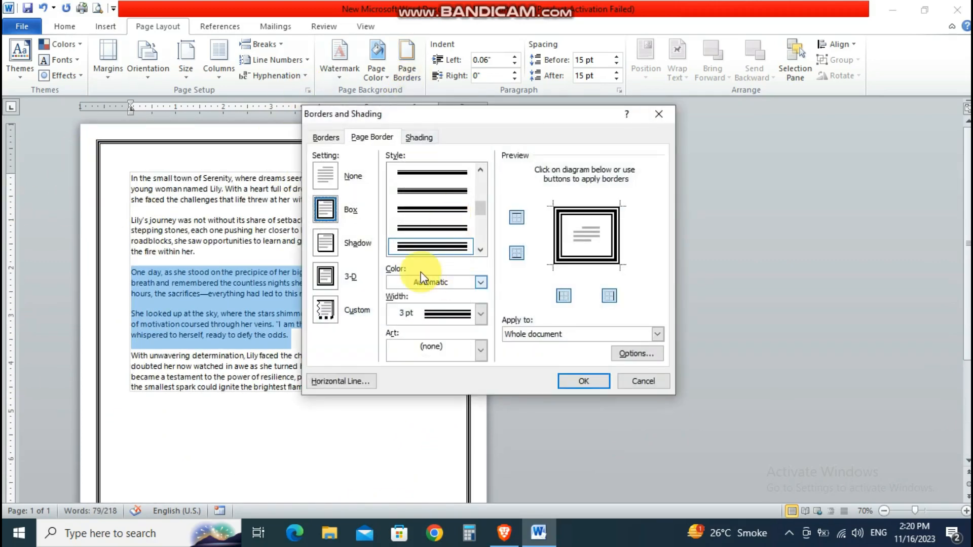
click(350, 276)
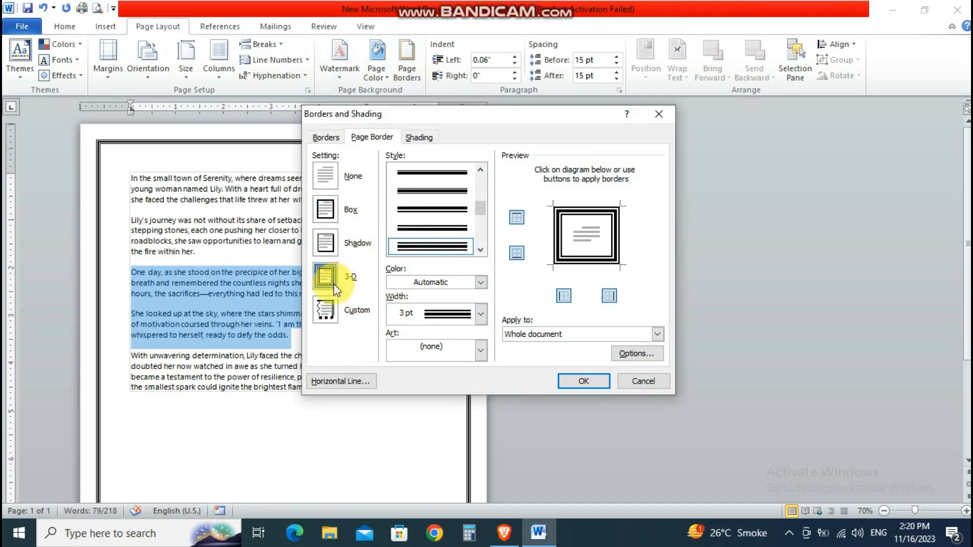
scroll(433, 218, down, 3)
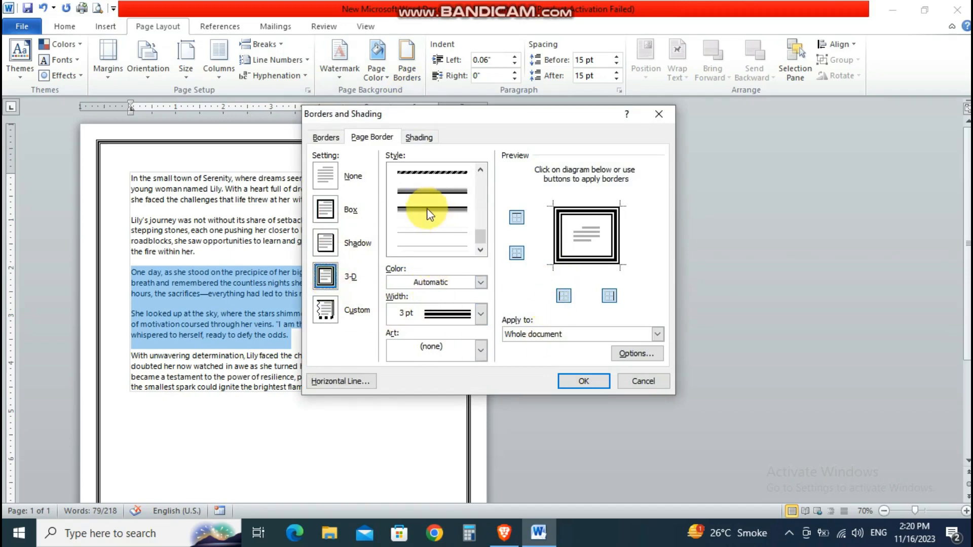
click(432, 210)
scroll(437, 215, up, 1)
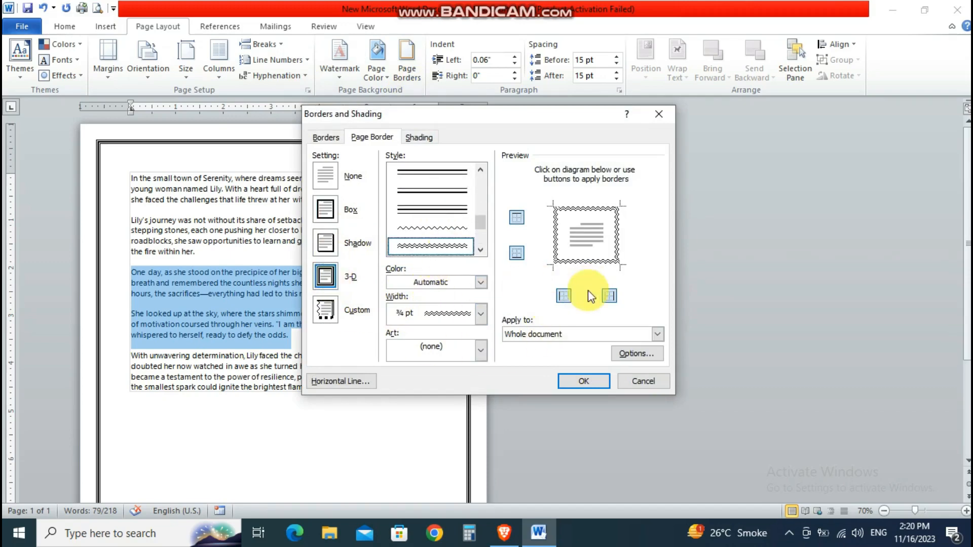
click(583, 381)
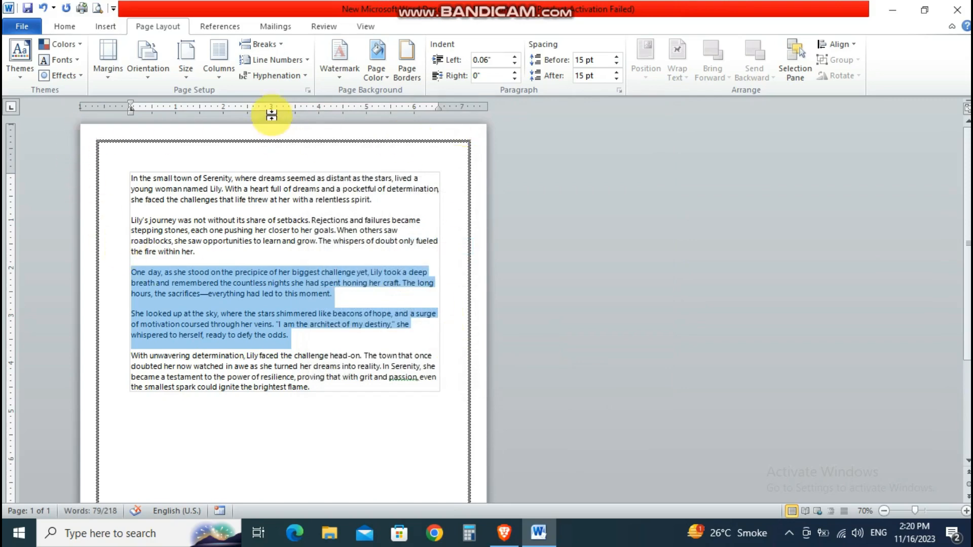
Review the colour, custom setting and width options for the page border, along with the paragraph border and shading options.
click(405, 71)
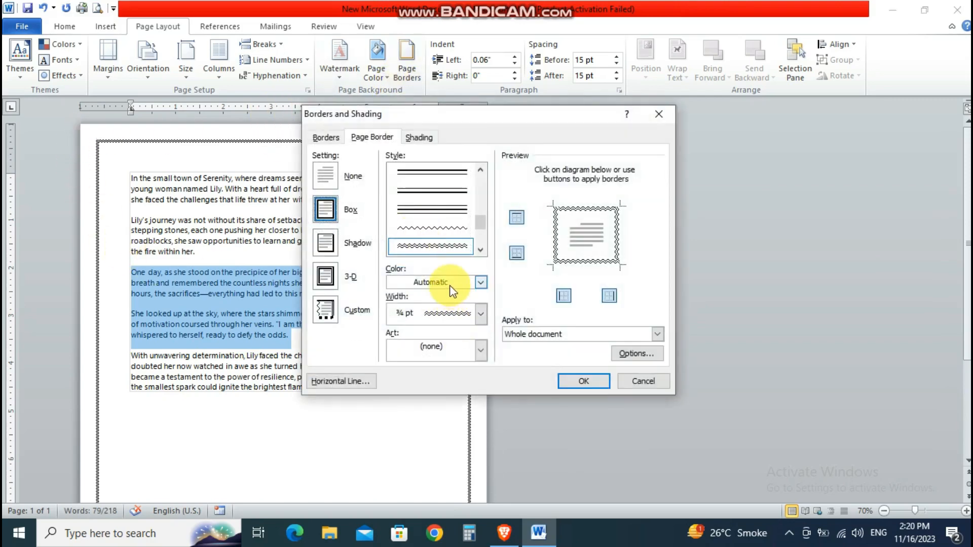
click(482, 282)
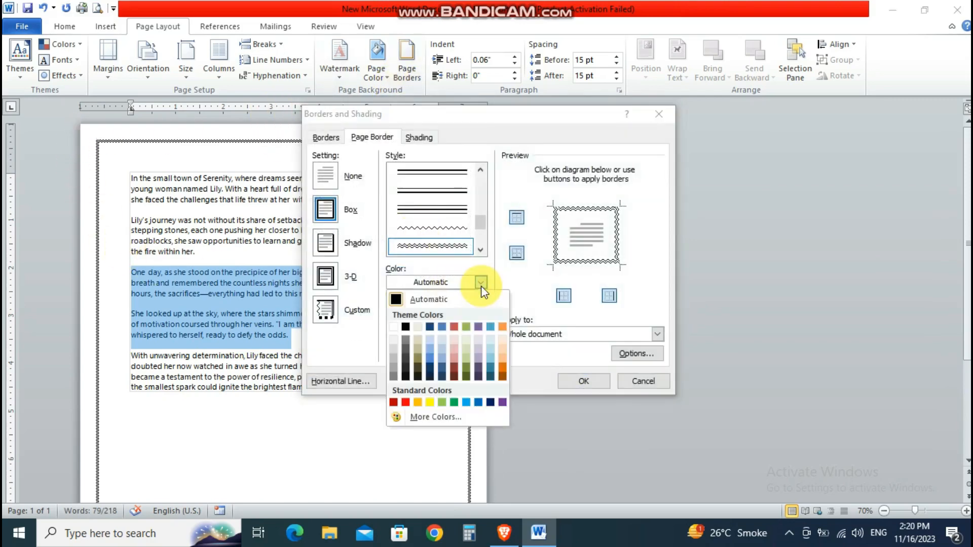
click(521, 293)
click(420, 138)
click(327, 142)
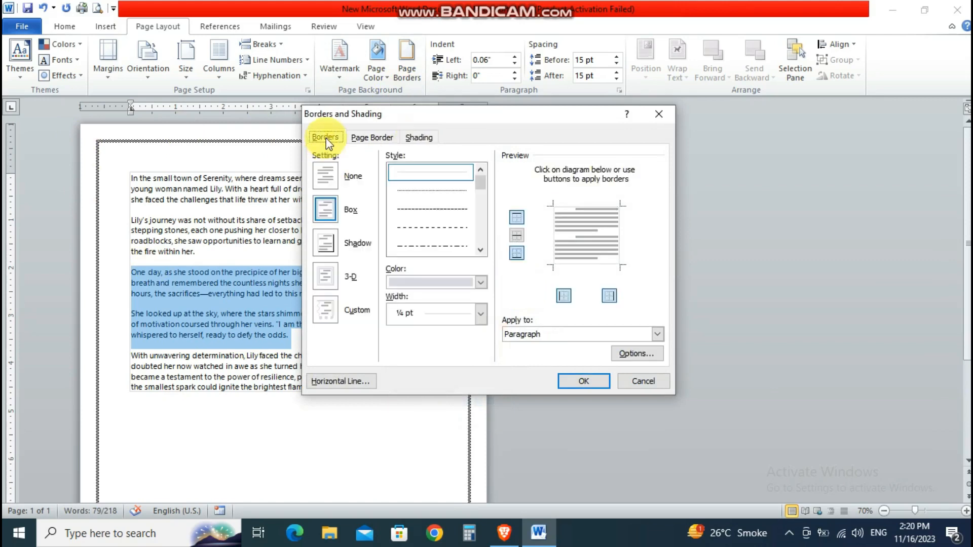
click(363, 138)
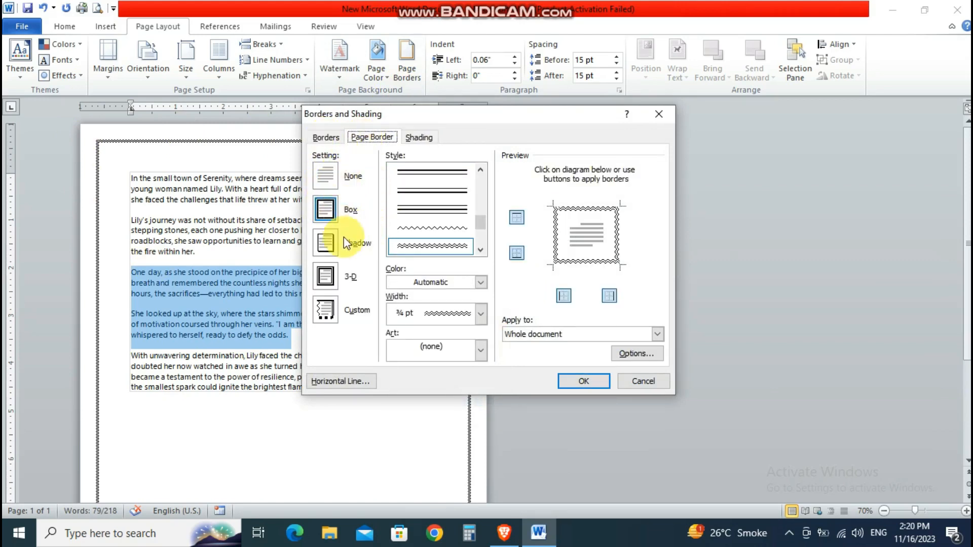
click(324, 310)
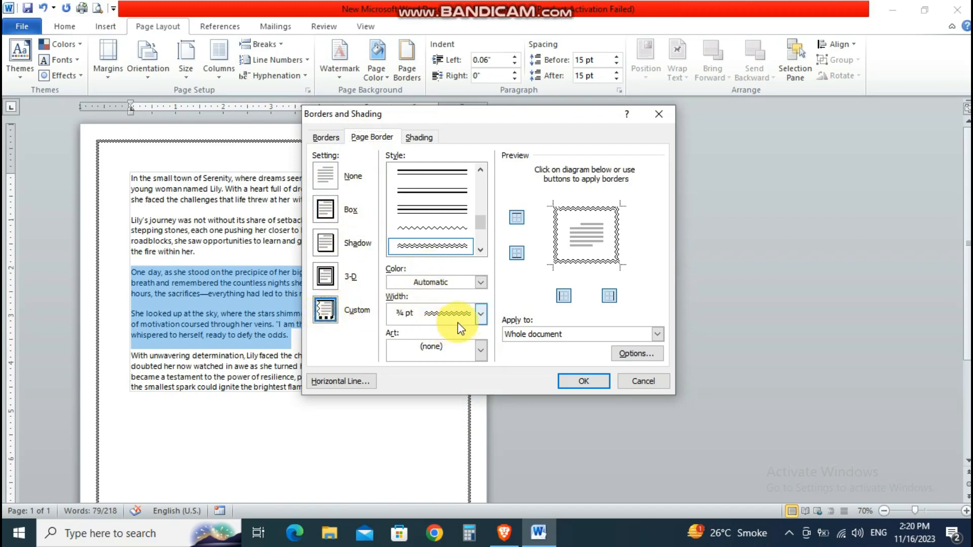
click(480, 314)
click(435, 335)
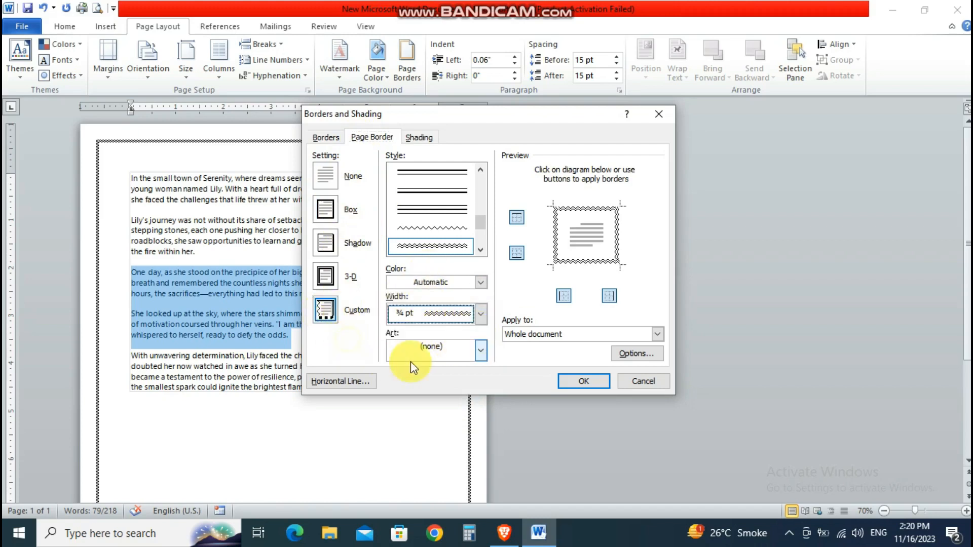
click(410, 136)
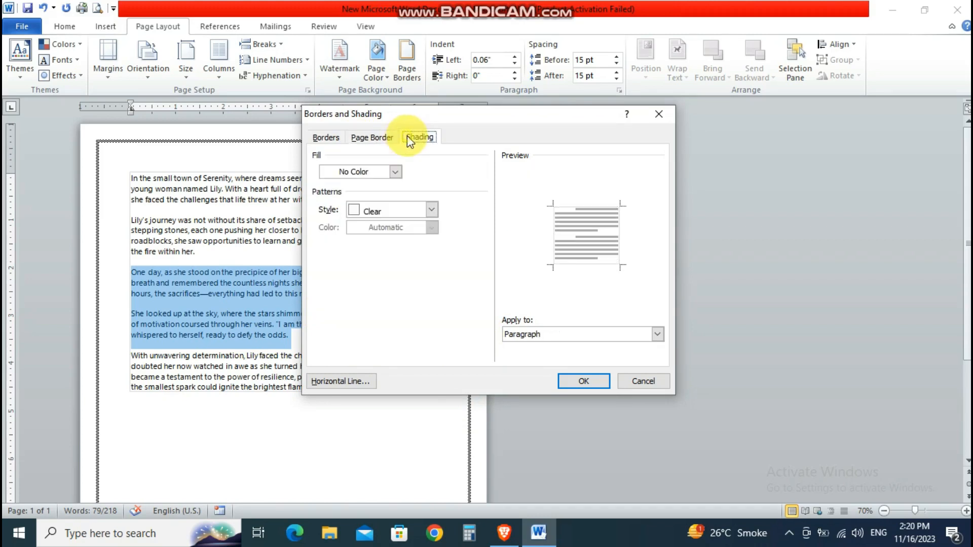
click(362, 138)
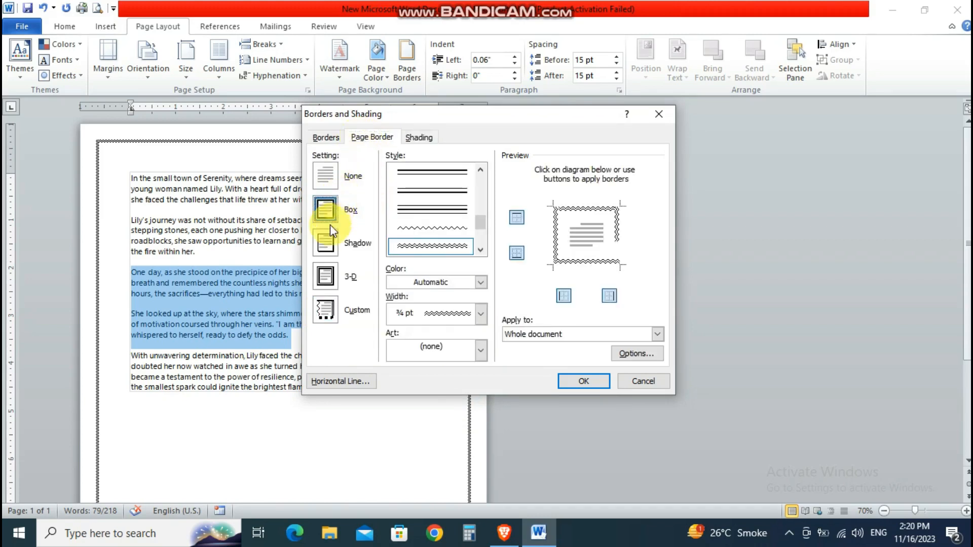
Choose the 3-D page border setting and review the available line styles, colours and document ranges it can apply to.
click(325, 277)
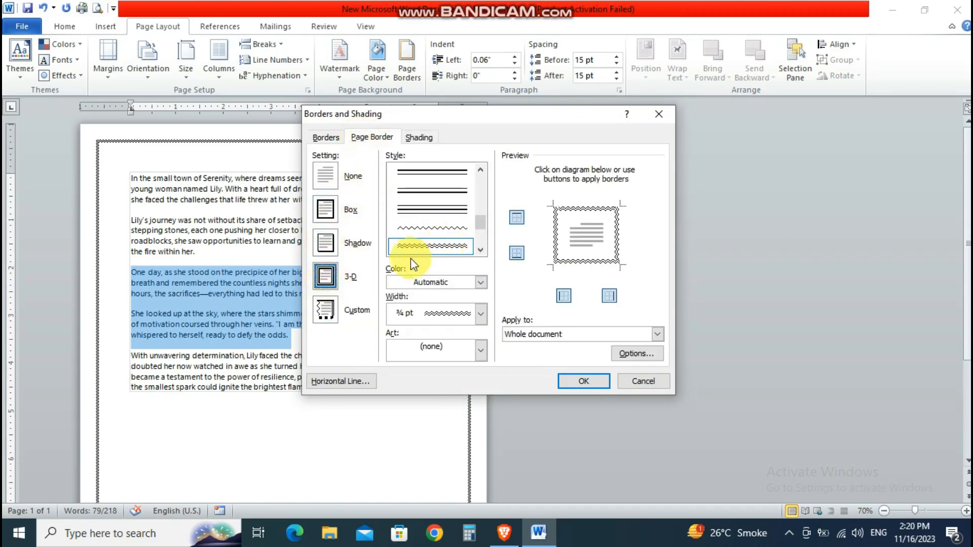
scroll(447, 216, up, 5)
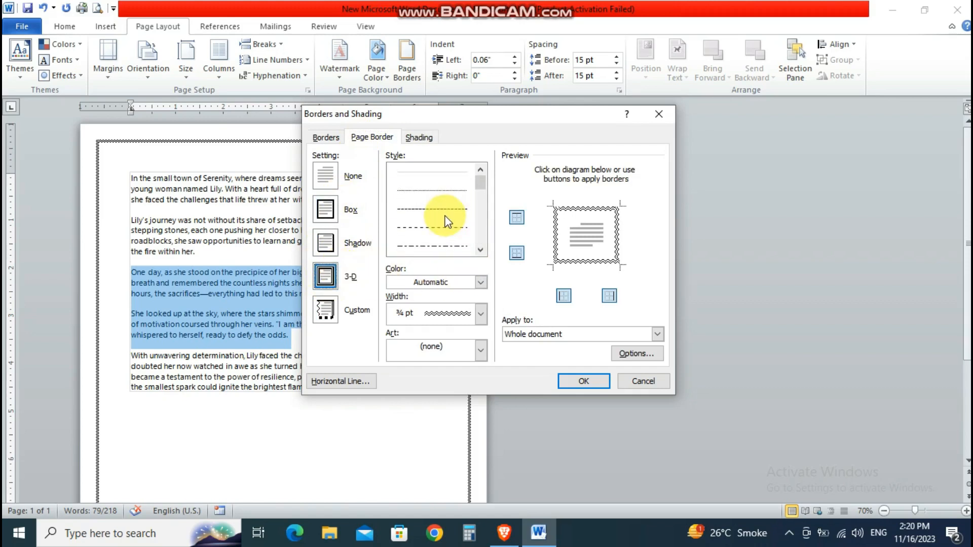
click(479, 282)
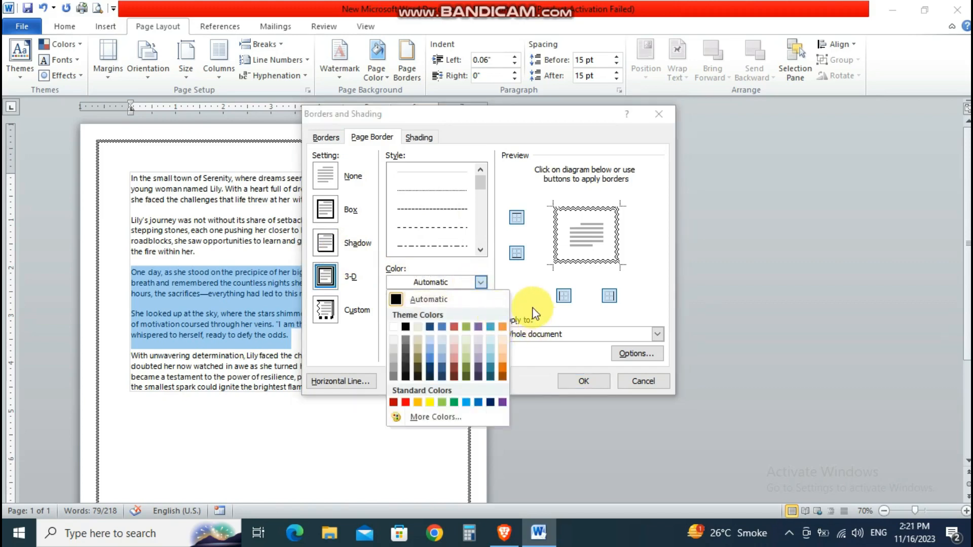
click(529, 327)
click(615, 335)
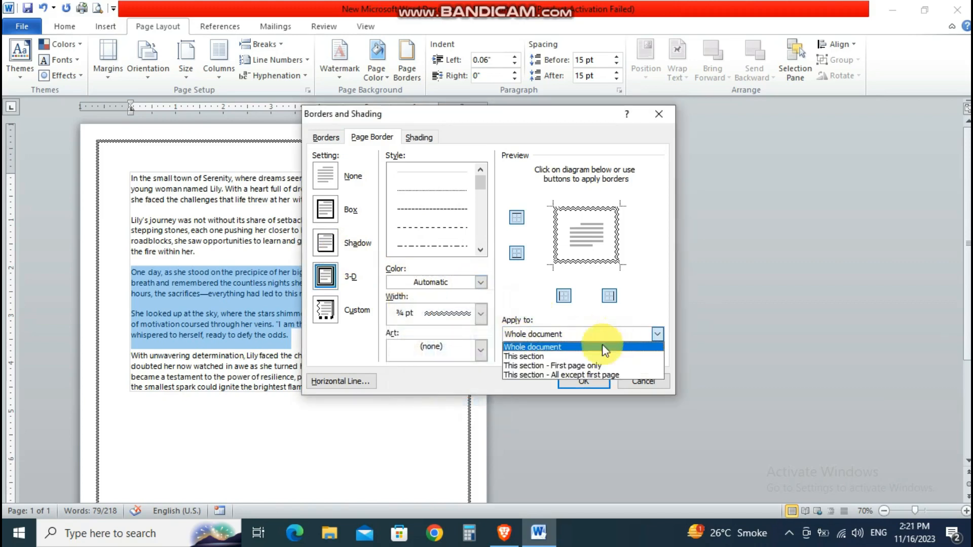
click(568, 321)
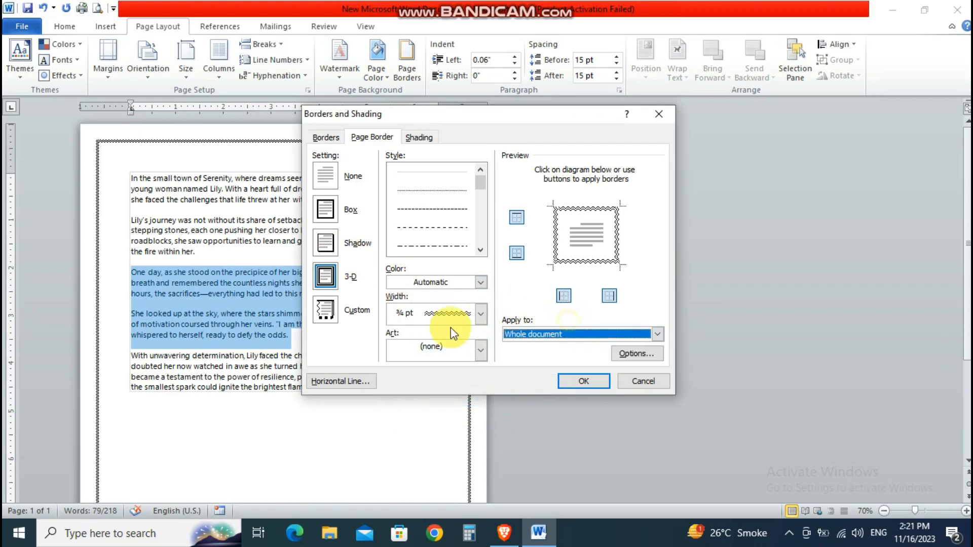
Apply the dark blue thick-line art border with bracketed corners to the whole document and check it down the page.
click(482, 353)
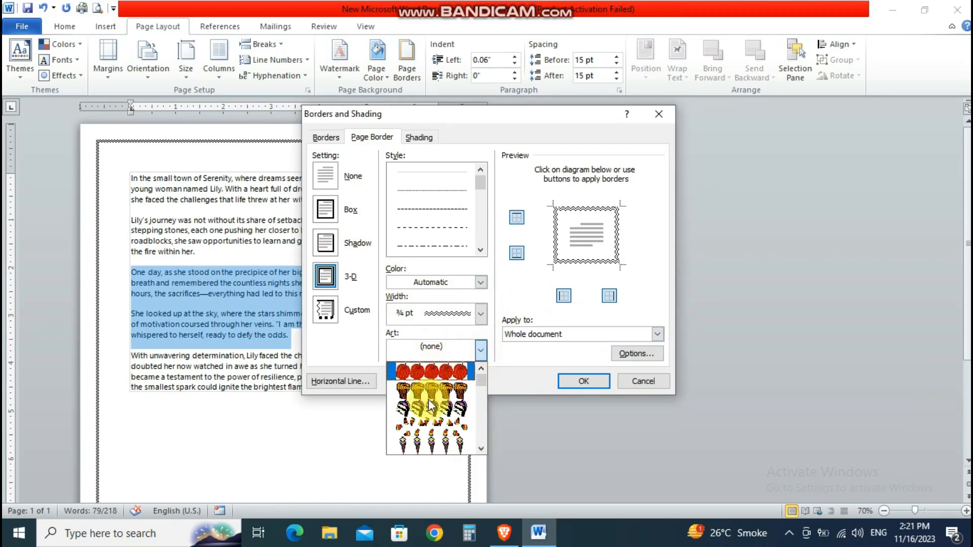
scroll(436, 403, down, 10)
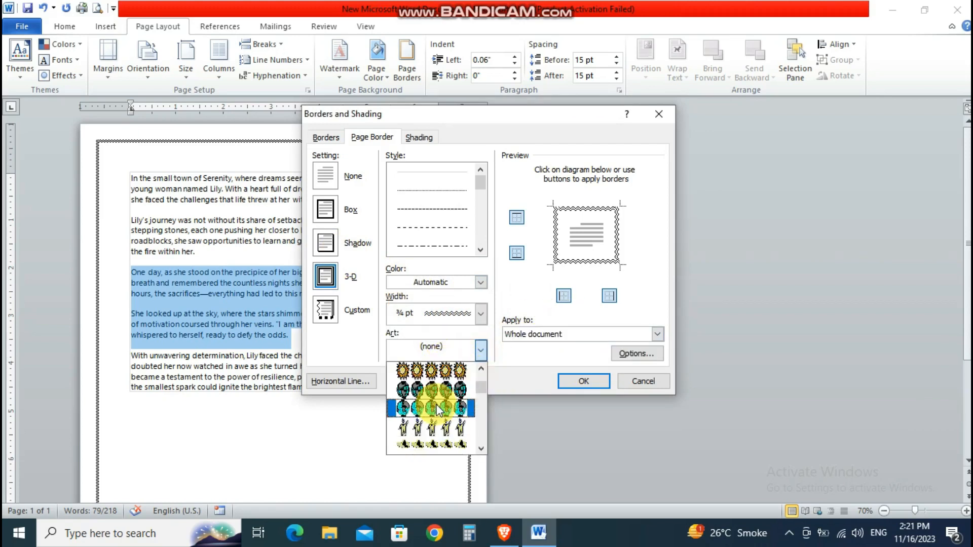
scroll(437, 410, down, 10)
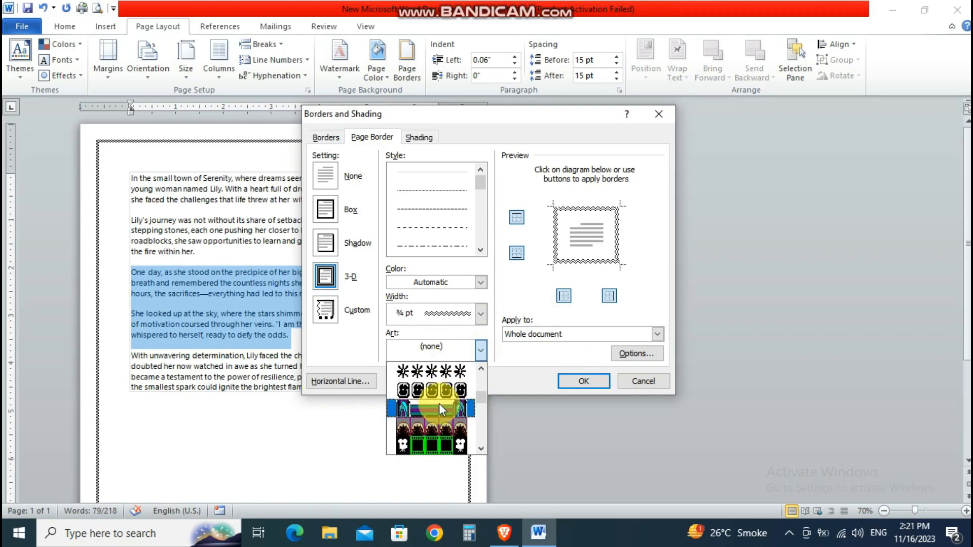
scroll(439, 406, down, 3)
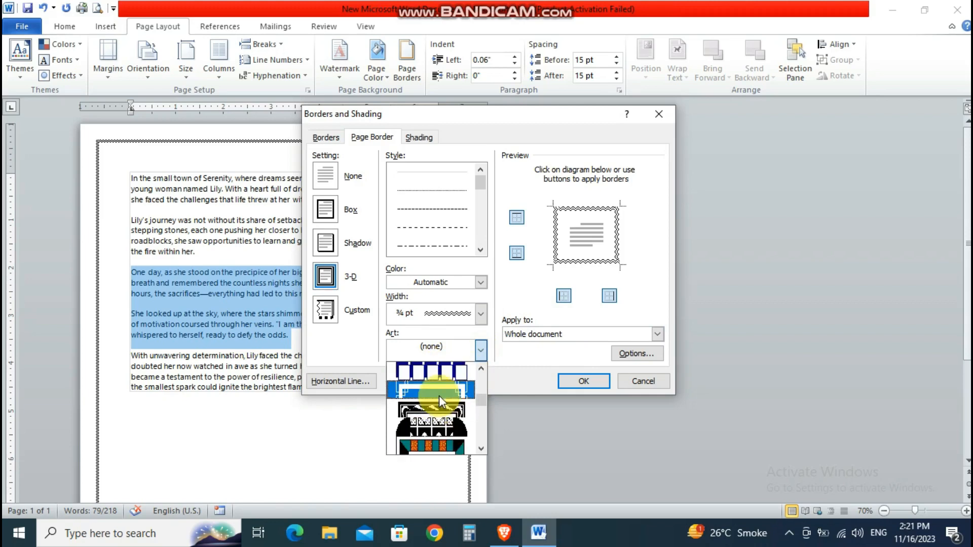
click(439, 393)
click(575, 380)
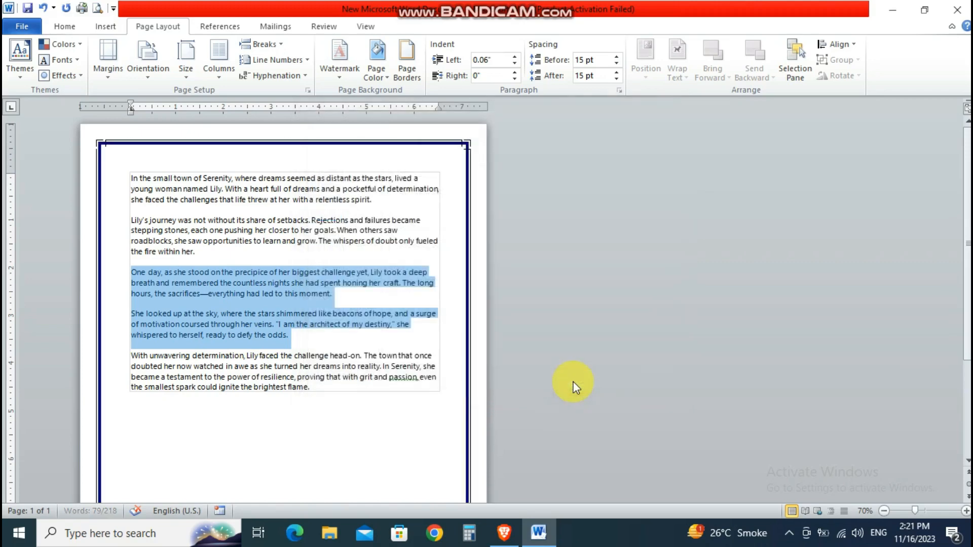
scroll(152, 268, down, 3)
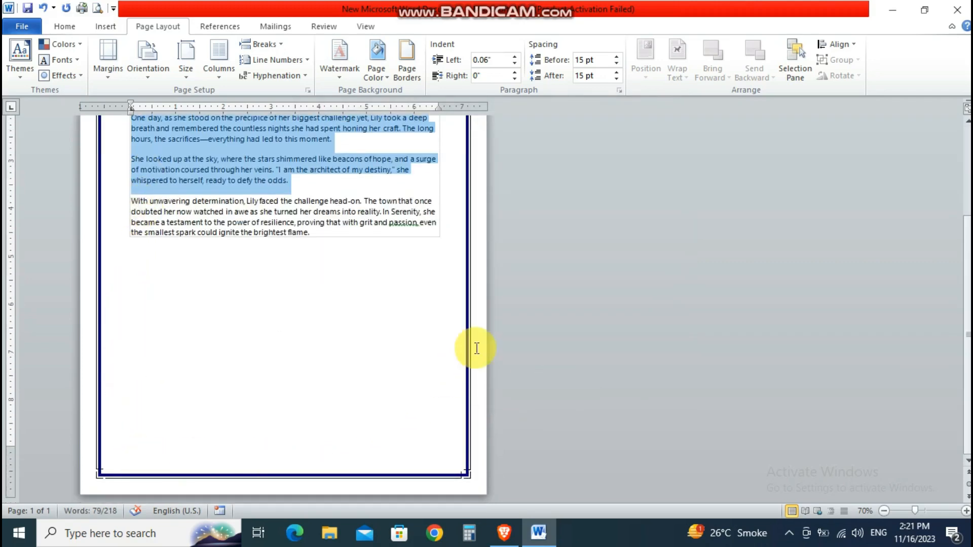
scroll(462, 325, up, 3)
Change the whole document's page border art to the thin pinned-sheet design with a folded corner.
click(394, 69)
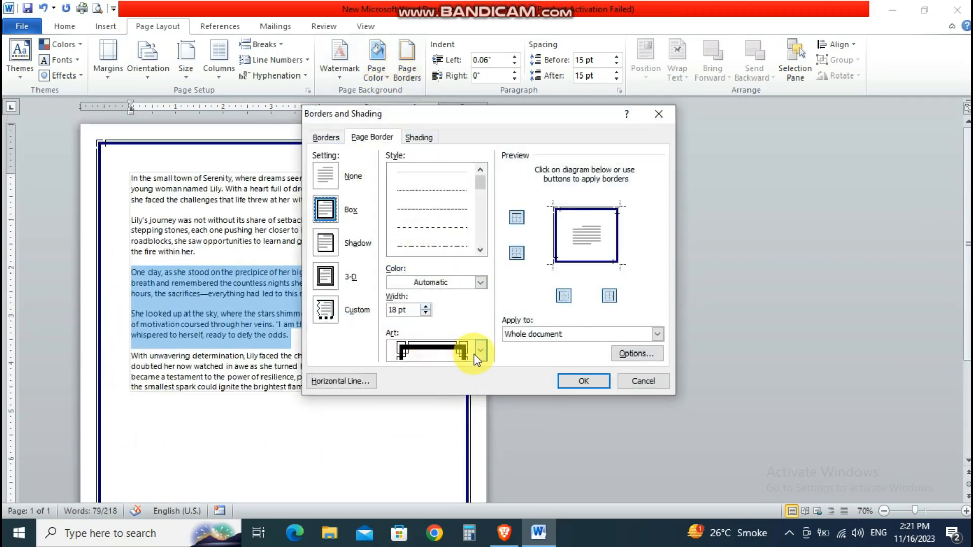
click(480, 350)
scroll(446, 417, down, 4)
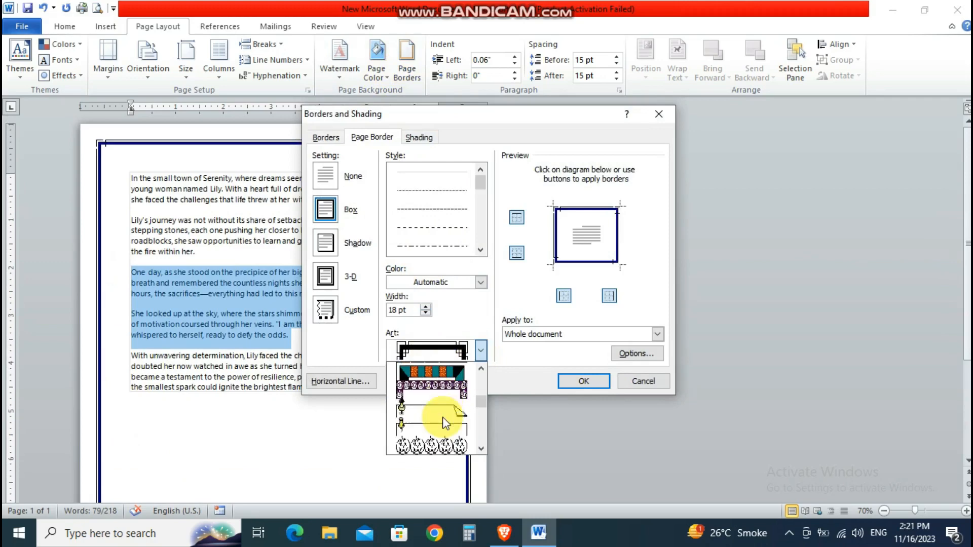
scroll(442, 419, up, 1)
click(450, 428)
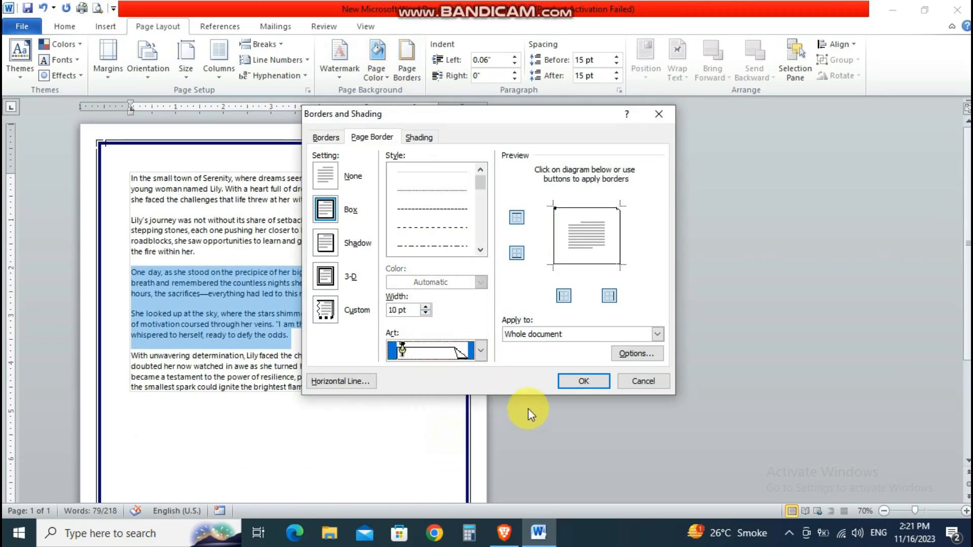
click(571, 381)
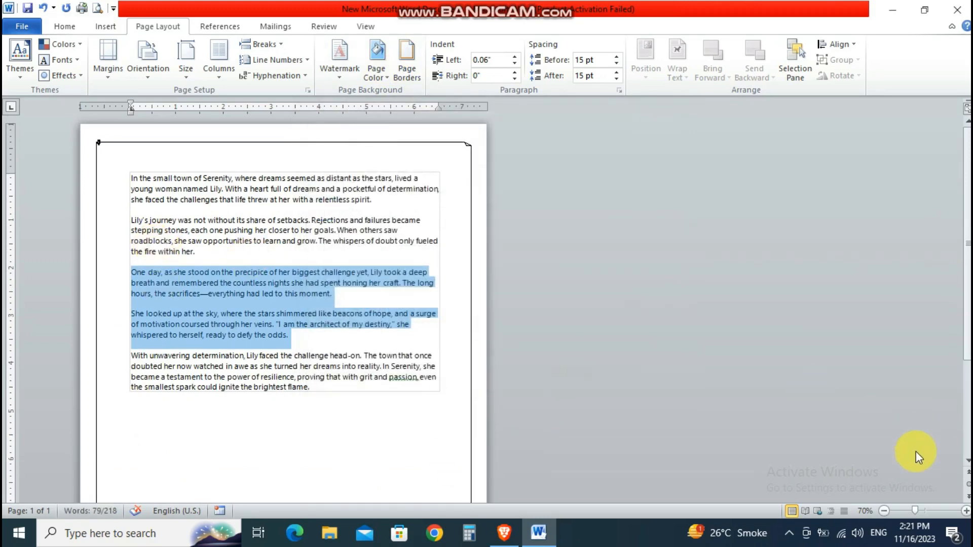
Enlarge the page view to 120% to examine the art border's corners, and deselect the two paragraphs.
click(966, 511)
click(966, 511)
click(966, 510)
click(966, 511)
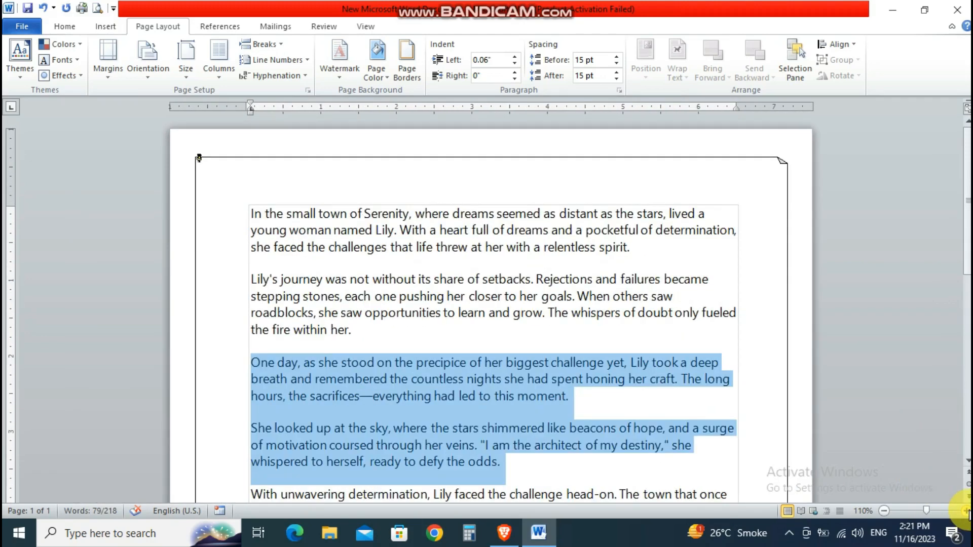
click(966, 511)
scroll(924, 463, down, 5)
scroll(804, 348, up, 7)
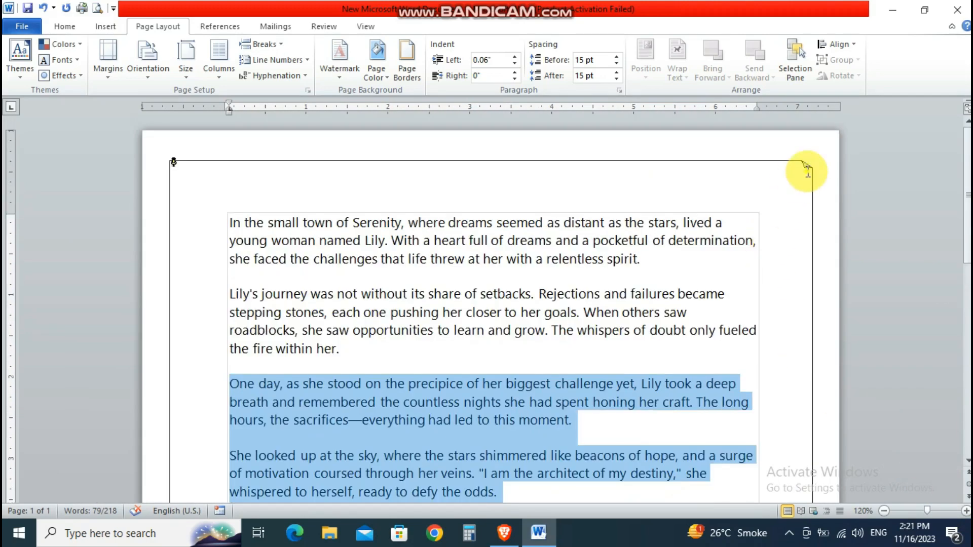
click(745, 223)
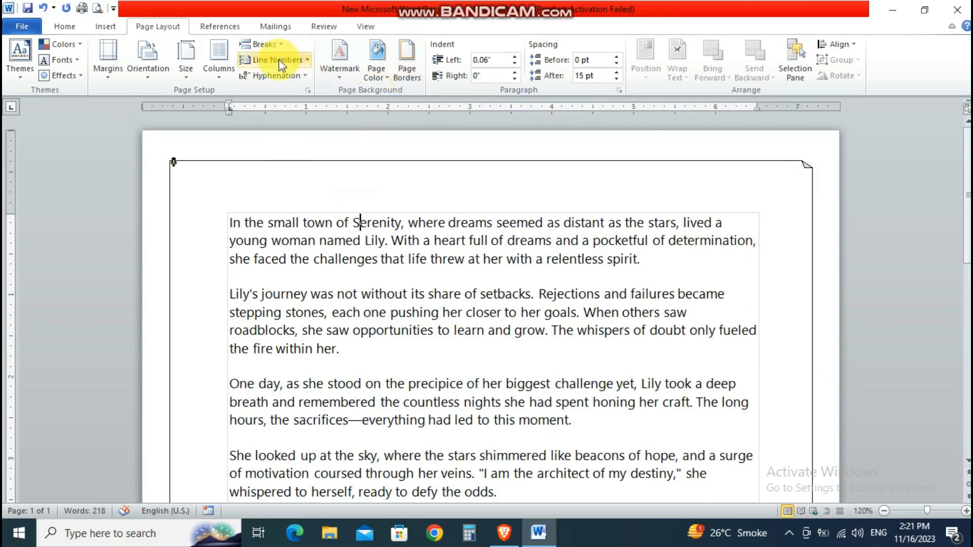